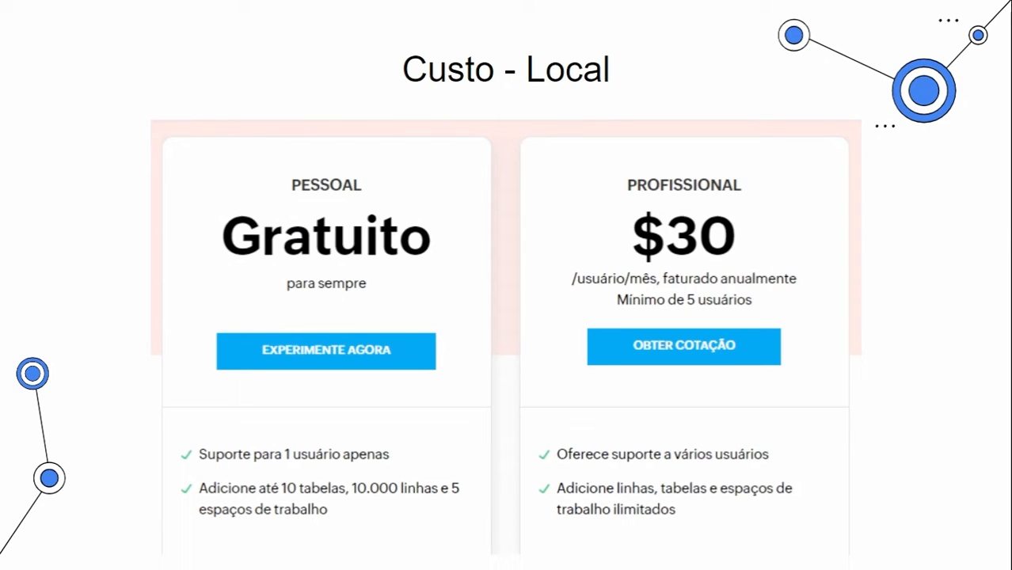
pyautogui.press('Right')
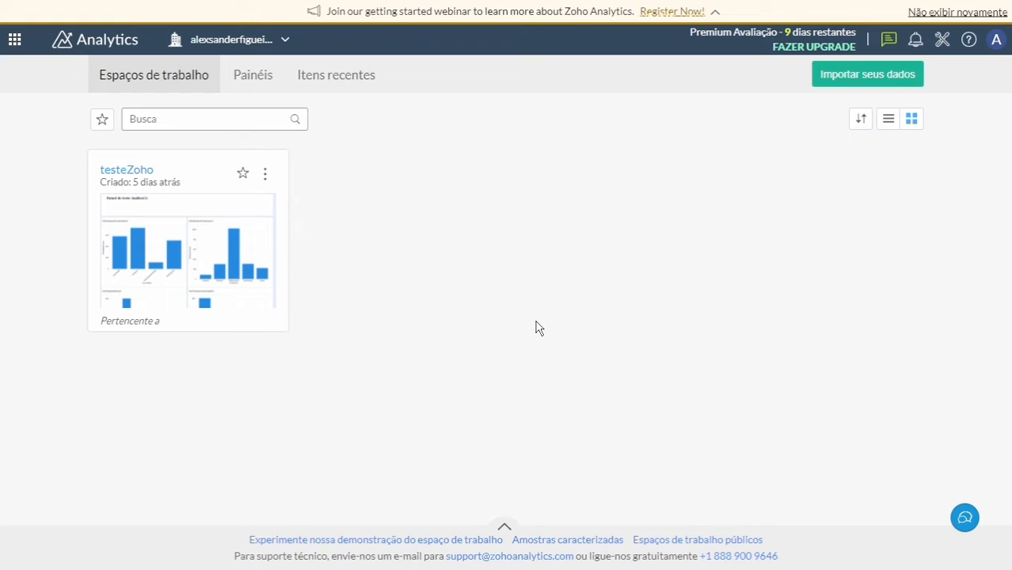
# Open the data import page and look through the popular, recently added, files and feeds, and database source categories.
pyautogui.click(852, 79)
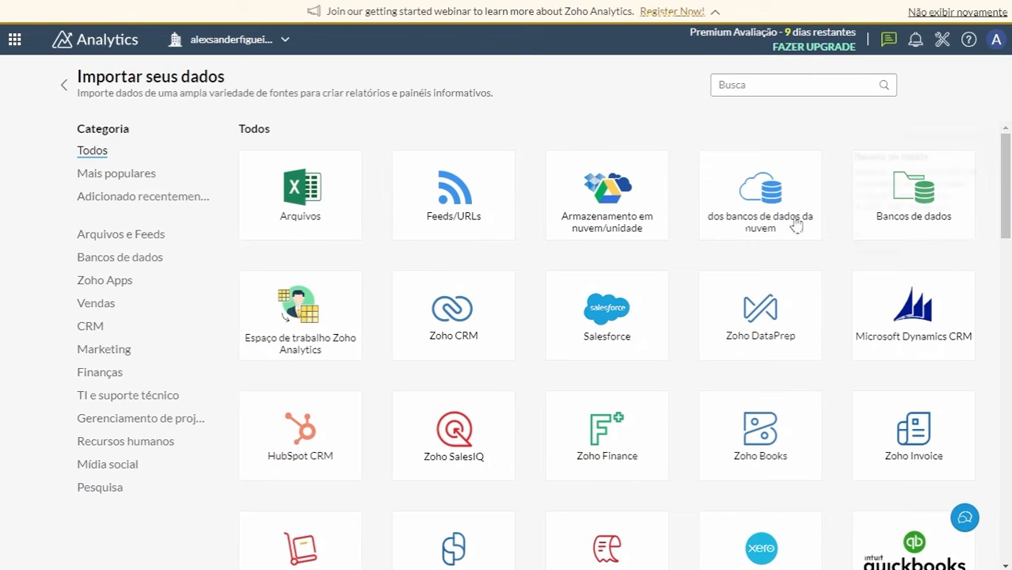
pyautogui.click(111, 173)
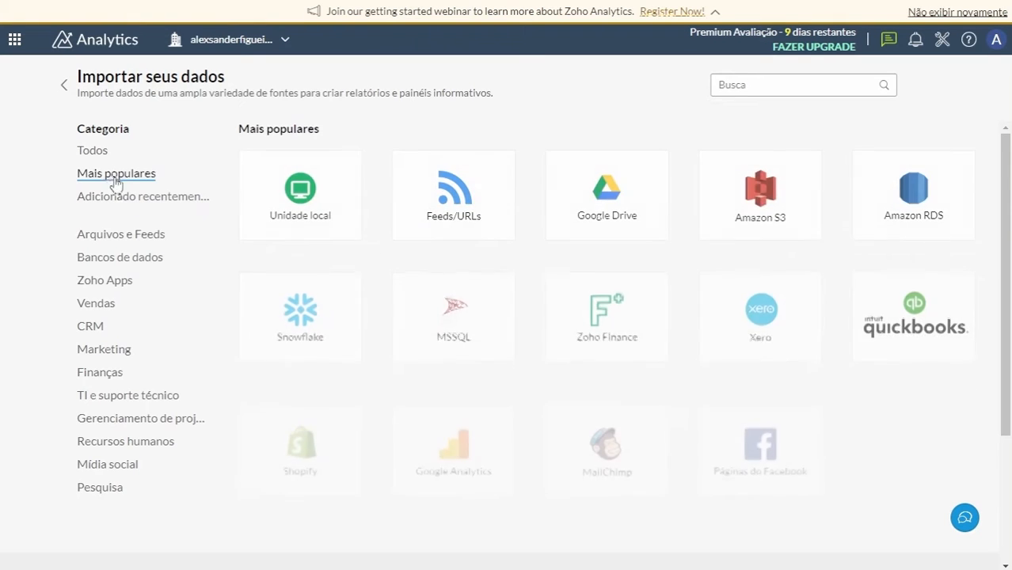
pyautogui.click(117, 197)
pyautogui.click(110, 236)
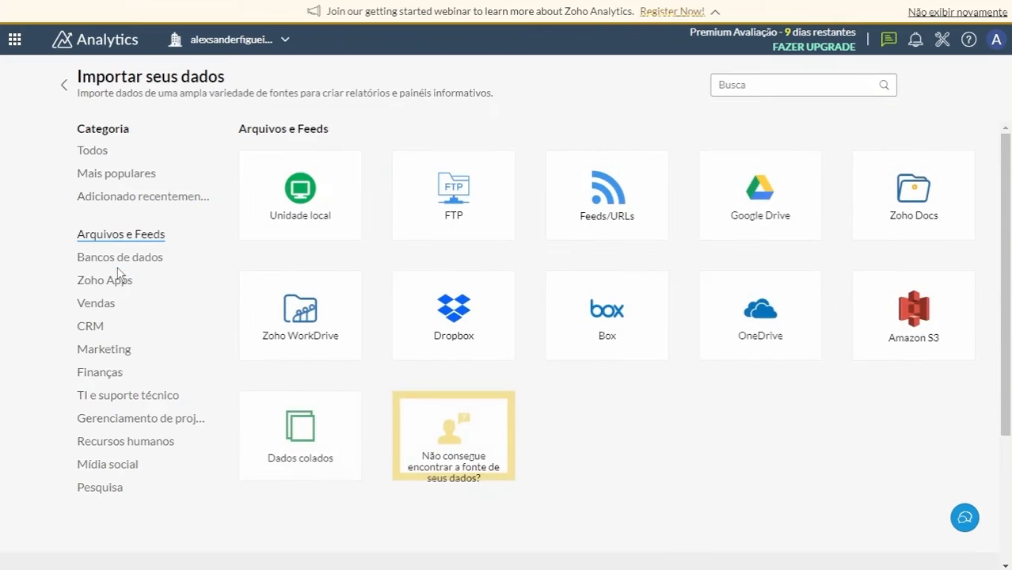
pyautogui.click(112, 262)
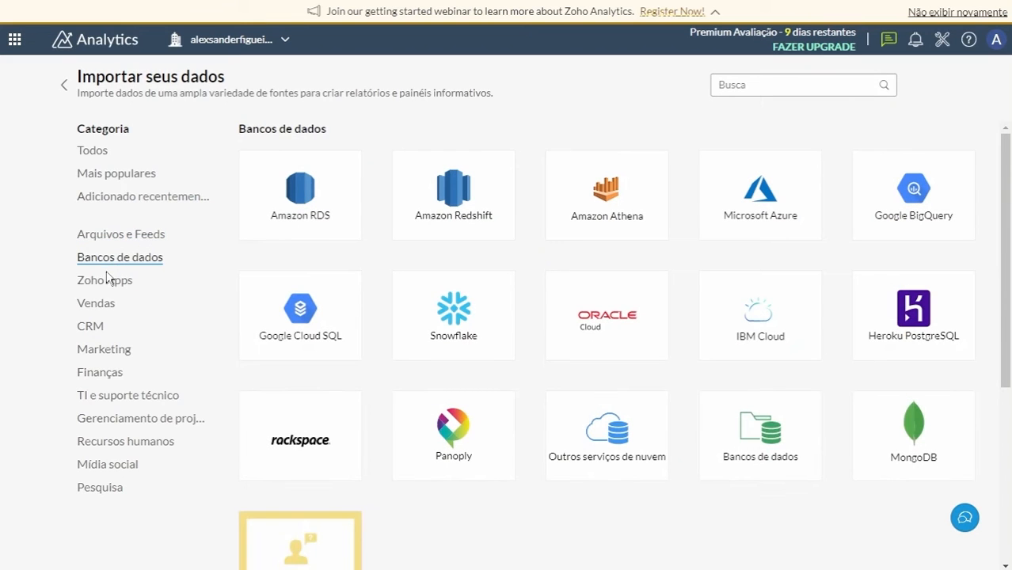
pyautogui.click(96, 155)
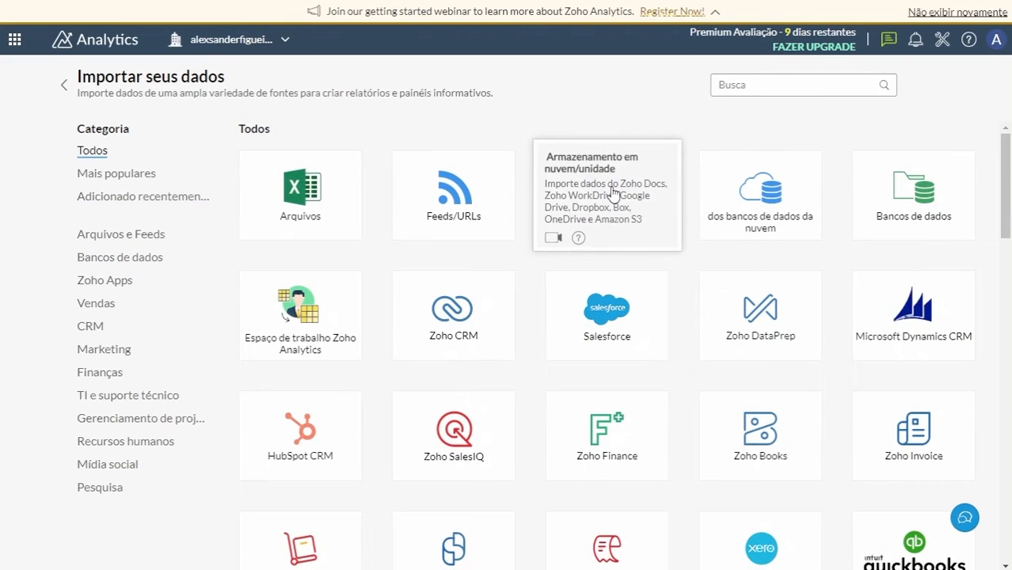
# Start an import from cloud storage and name the new workspace trabalhoSAD.
pyautogui.click(612, 191)
pyautogui.moveTo(270, 89); pyautogui.dragTo(117, 87)
pyautogui.write('trabalho')
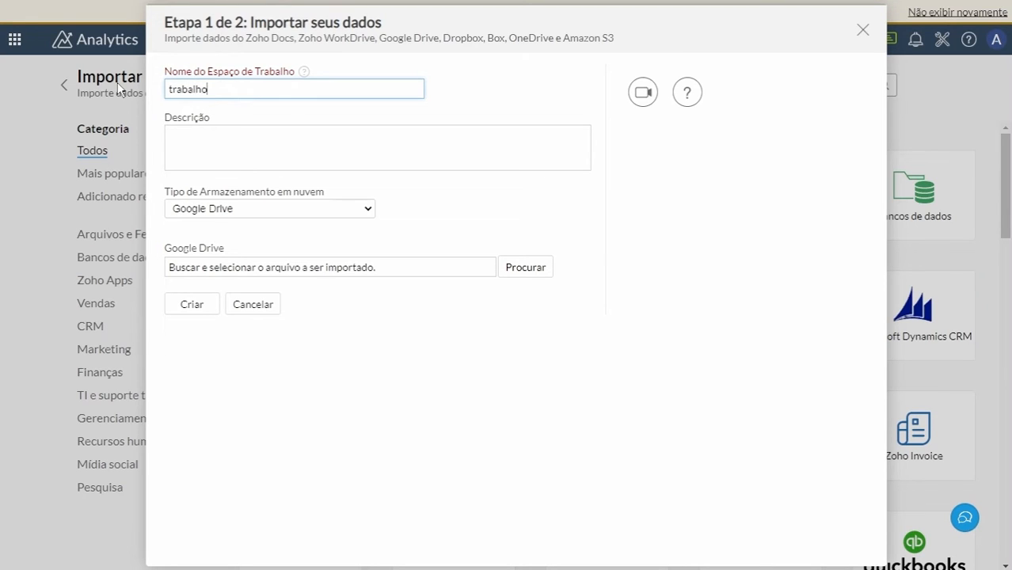
pyautogui.write('SAD')
# Select questionarioprocessado.csv from the SAD folder of the authenticated Google Drive account and proceed with the import.
pyautogui.click(523, 270)
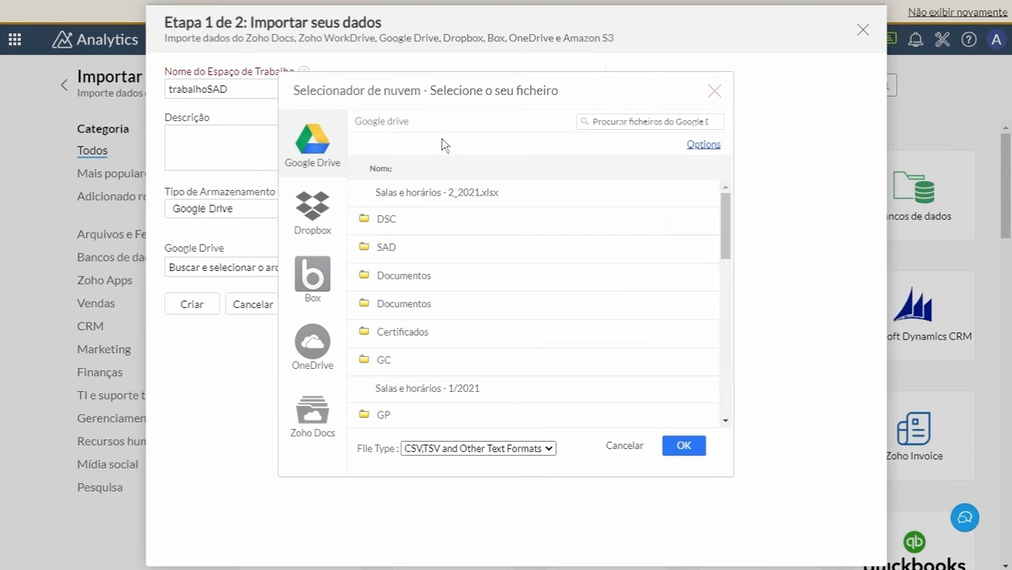
pyautogui.click(701, 146)
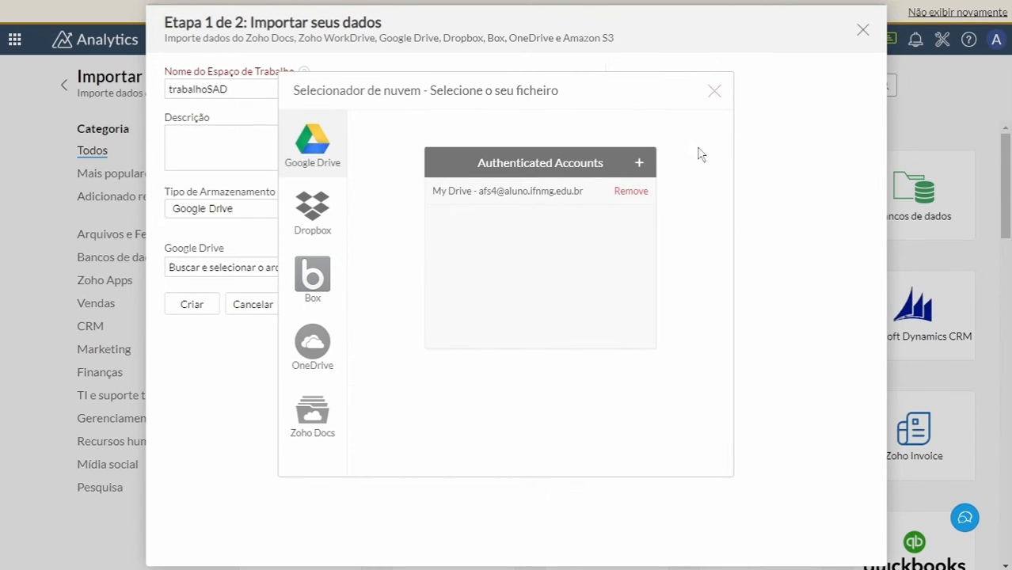
pyautogui.click(495, 198)
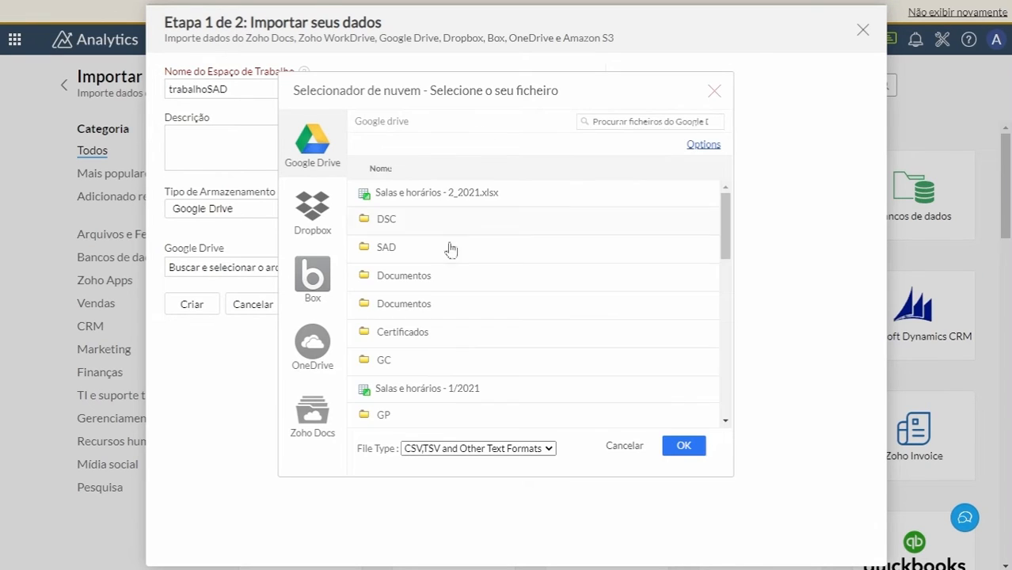
pyautogui.click(447, 247)
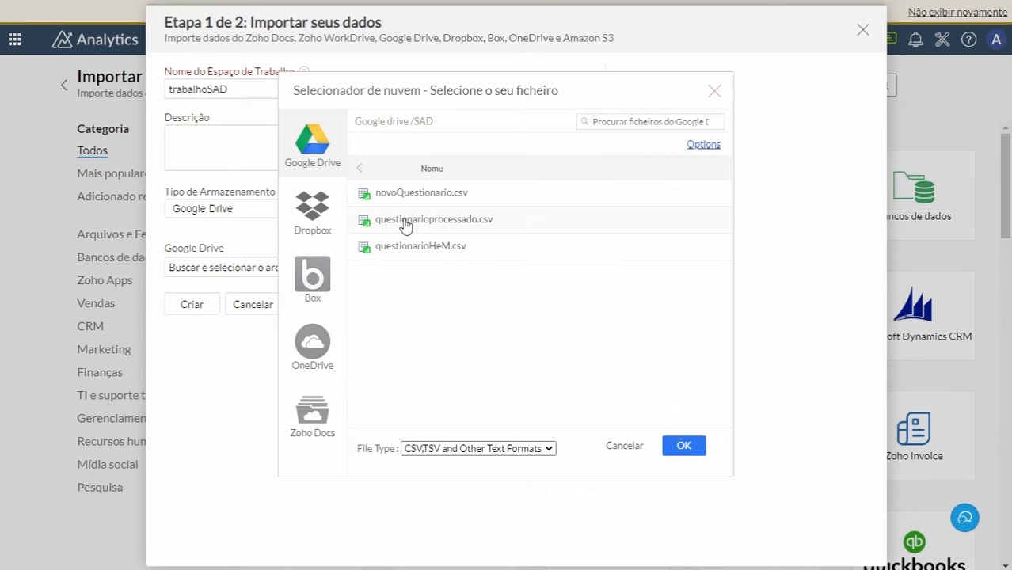
pyautogui.click(406, 222)
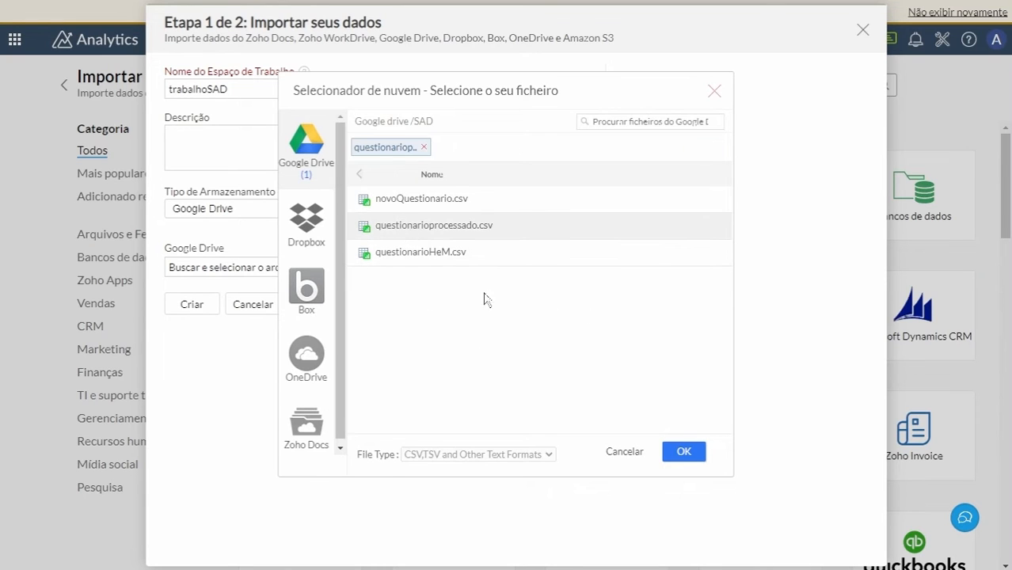
pyautogui.click(684, 452)
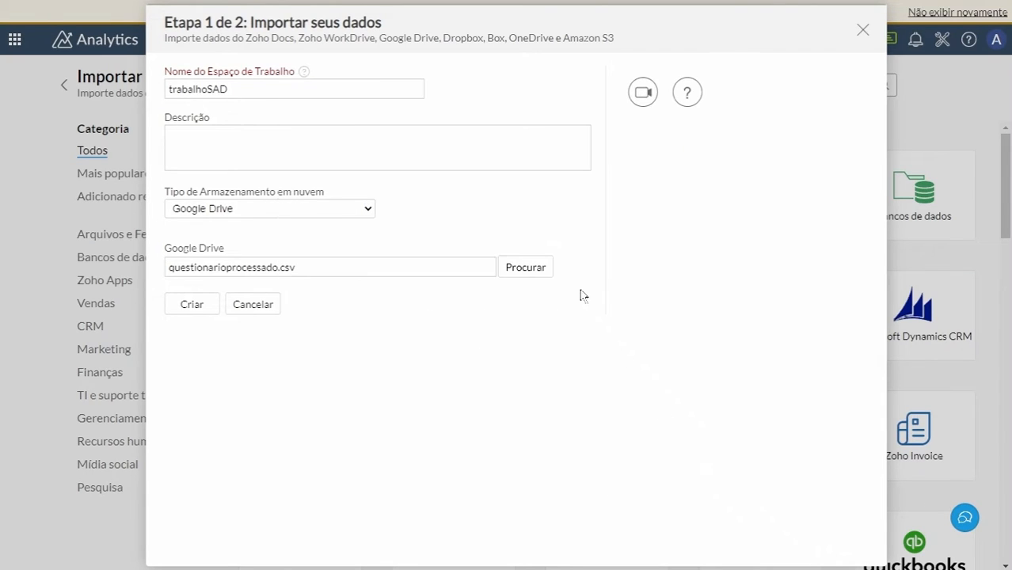
pyautogui.click(199, 307)
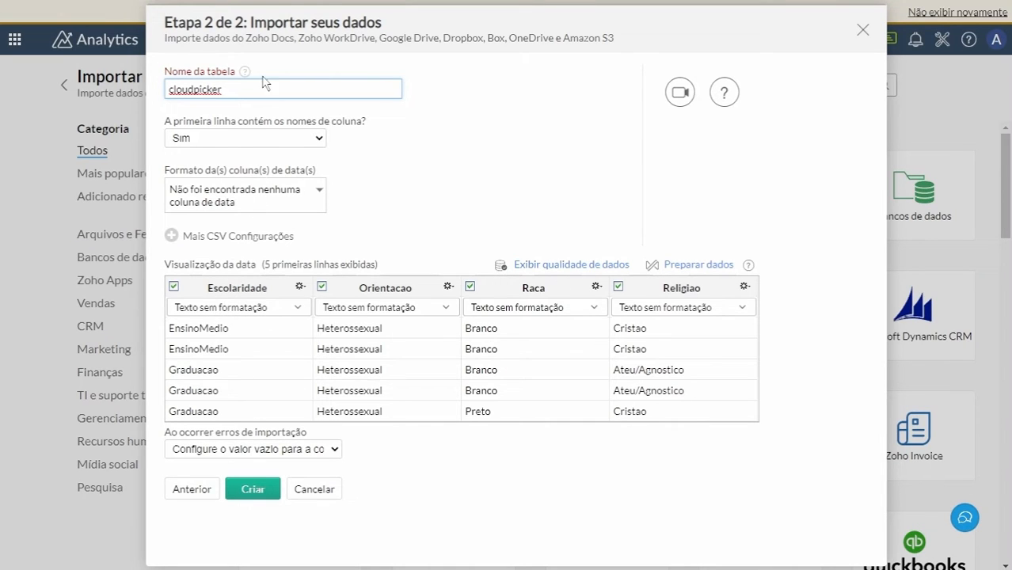
# Name the table tabelaSAD, create it with the default column and date settings, and close the import summary.
pyautogui.moveTo(234, 84); pyautogui.dragTo(147, 93)
pyautogui.press('BackSpace')
pyautogui.click(486, 135)
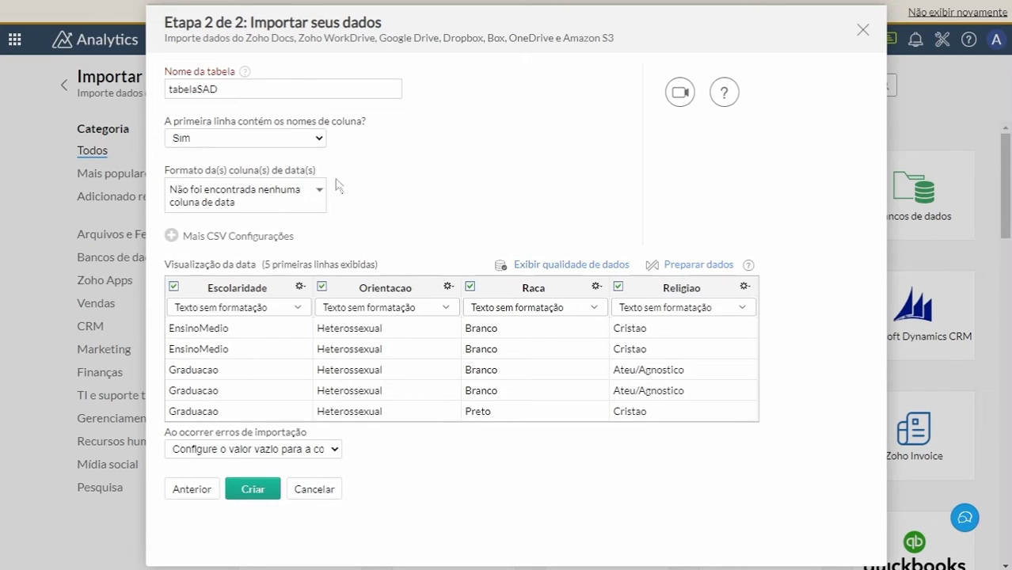
pyautogui.click(255, 198)
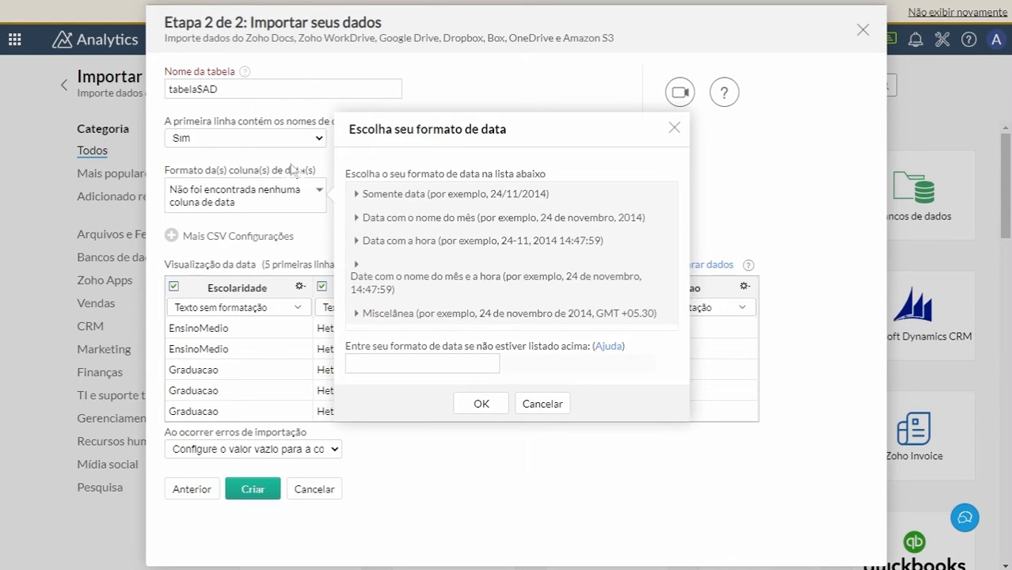
pyautogui.click(674, 127)
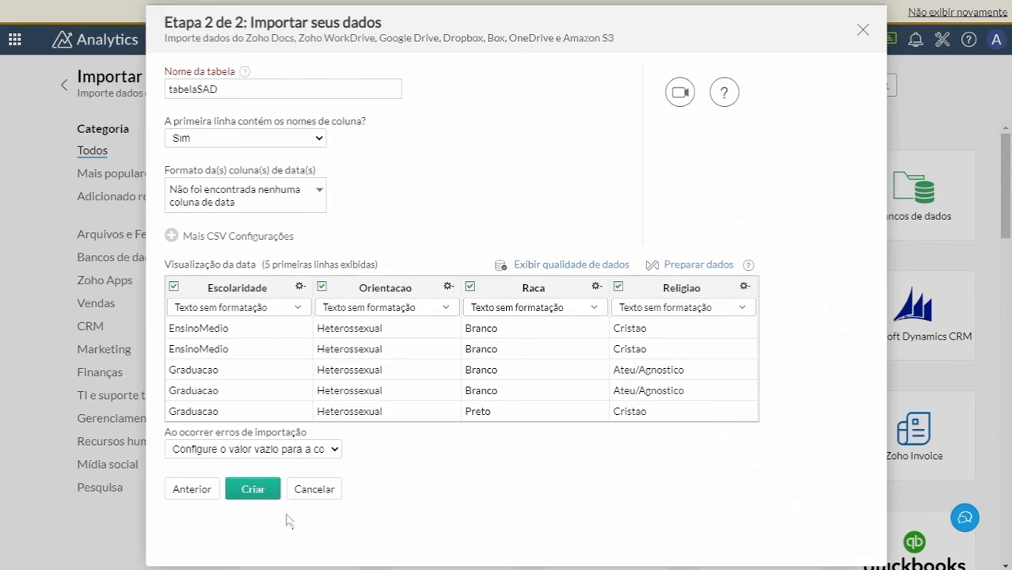
pyautogui.click(251, 487)
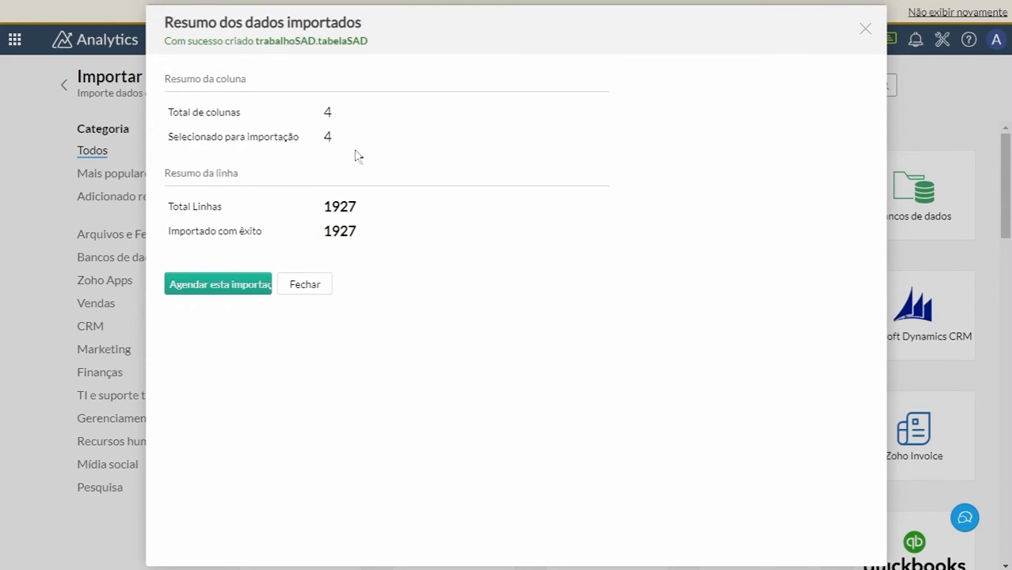
pyautogui.click(304, 284)
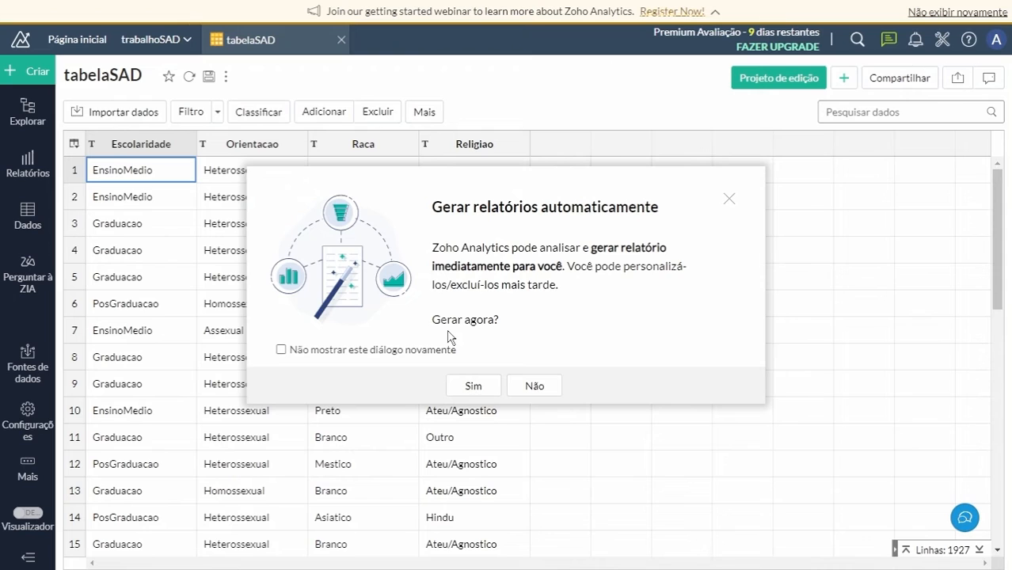
# Generate the automatic reports for tabelaSAD and review the charts on the resulting analysis dashboard.
pyautogui.click(473, 384)
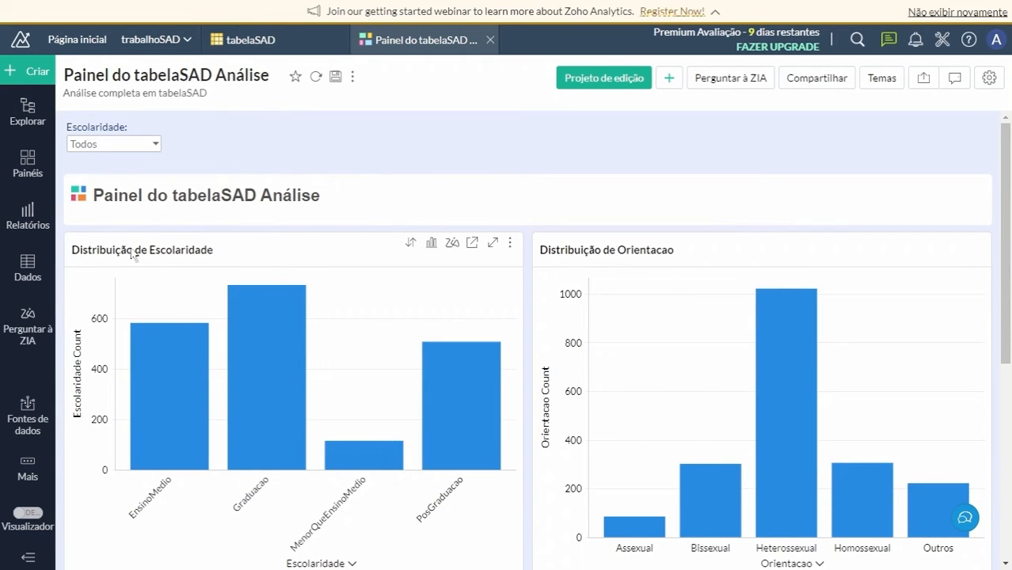
pyautogui.scroll(-5, 312, 310)
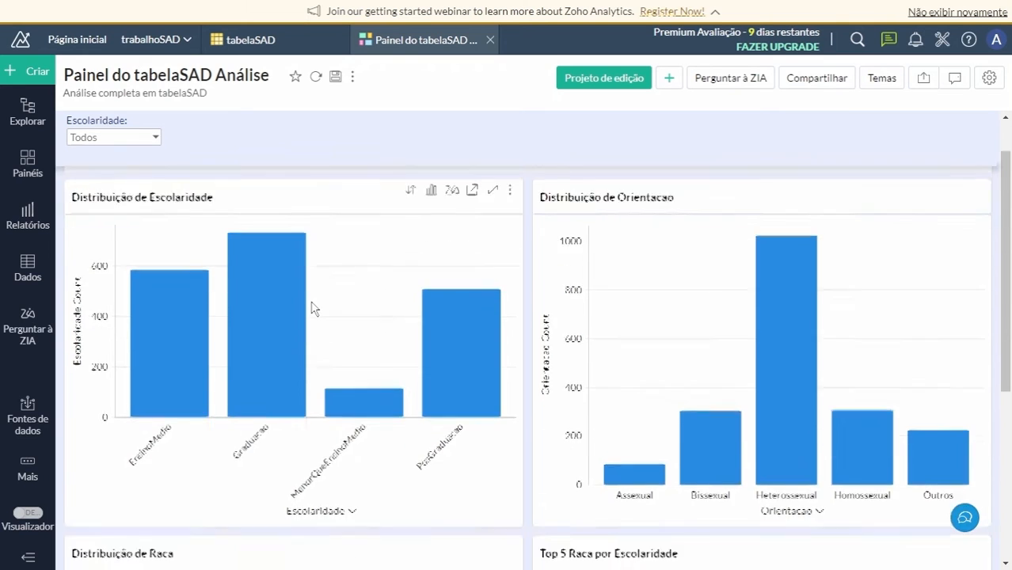
pyautogui.scroll(5, 312, 310)
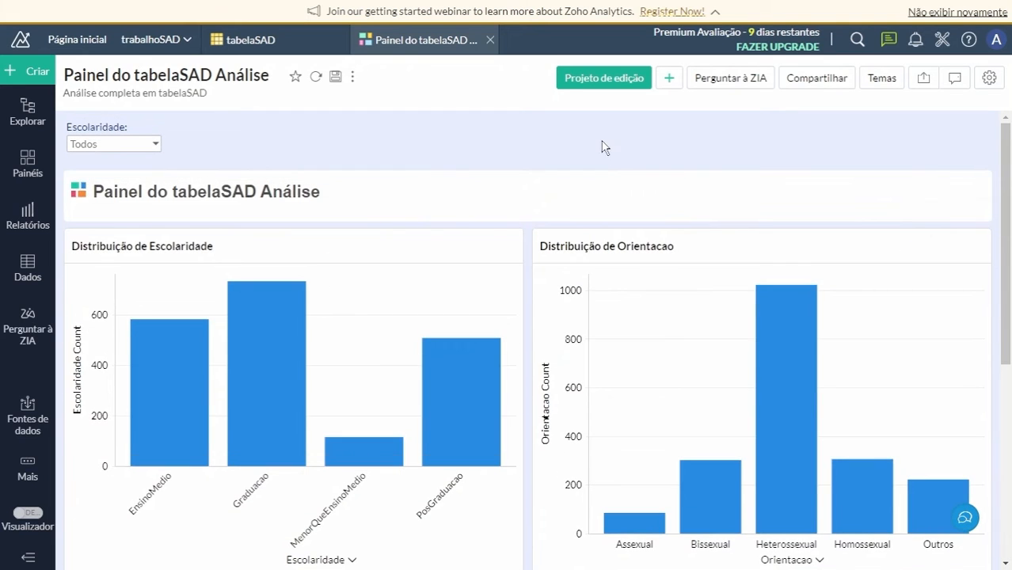
pyautogui.scroll(-5, 266, 331)
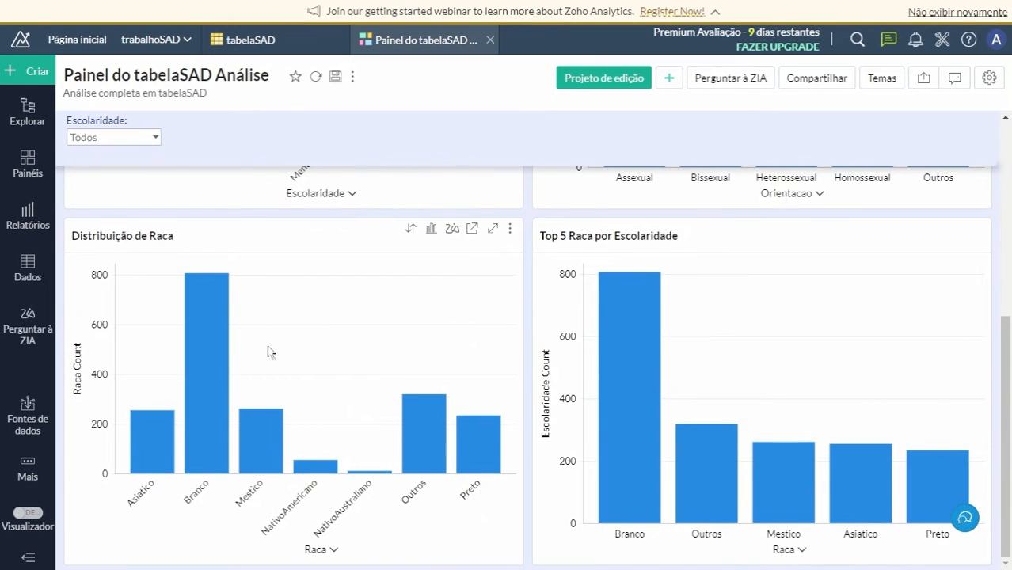
pyautogui.scroll(5, 269, 286)
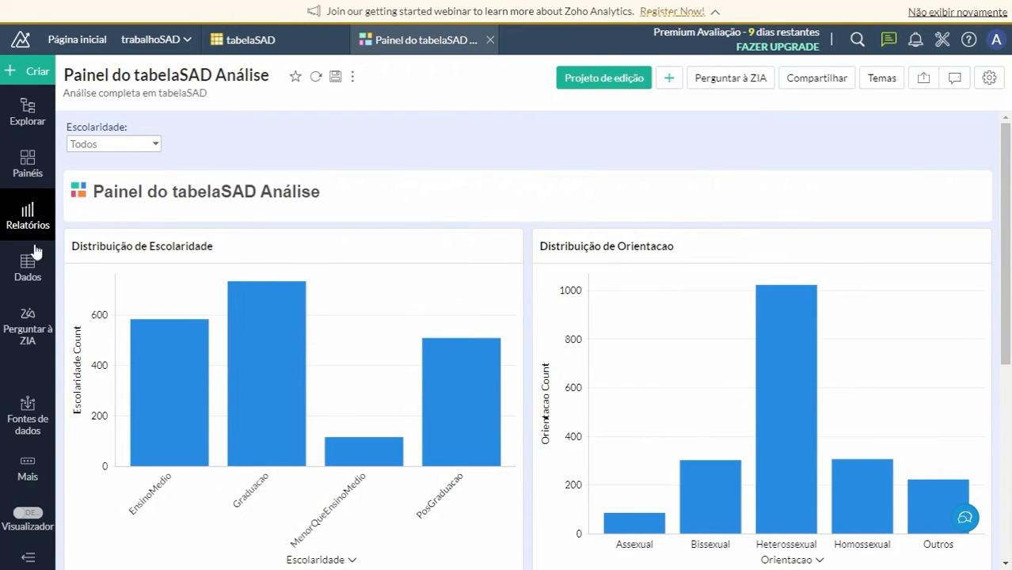
# Find the Distribuição de Escolaridade report among the workspace's generated items and open it in edit mode.
pyautogui.click(26, 121)
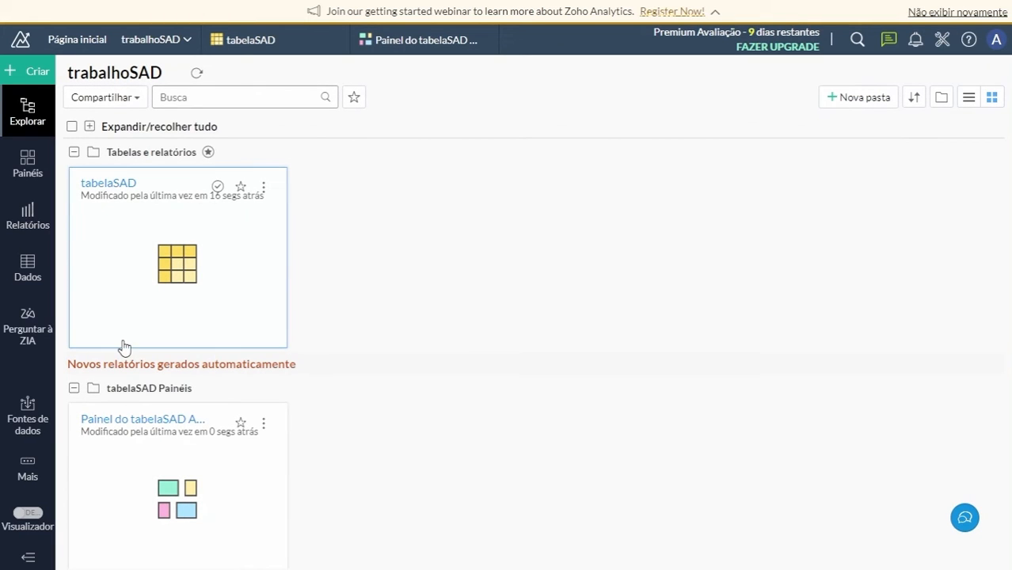
pyautogui.scroll(-1, 122, 349)
pyautogui.click(74, 557)
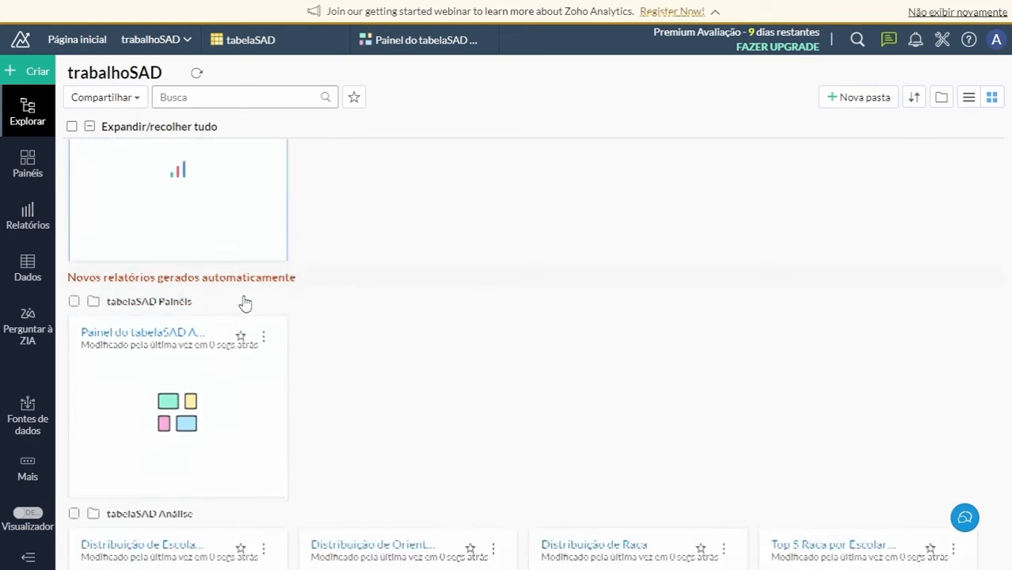
pyautogui.scroll(-3, 342, 258)
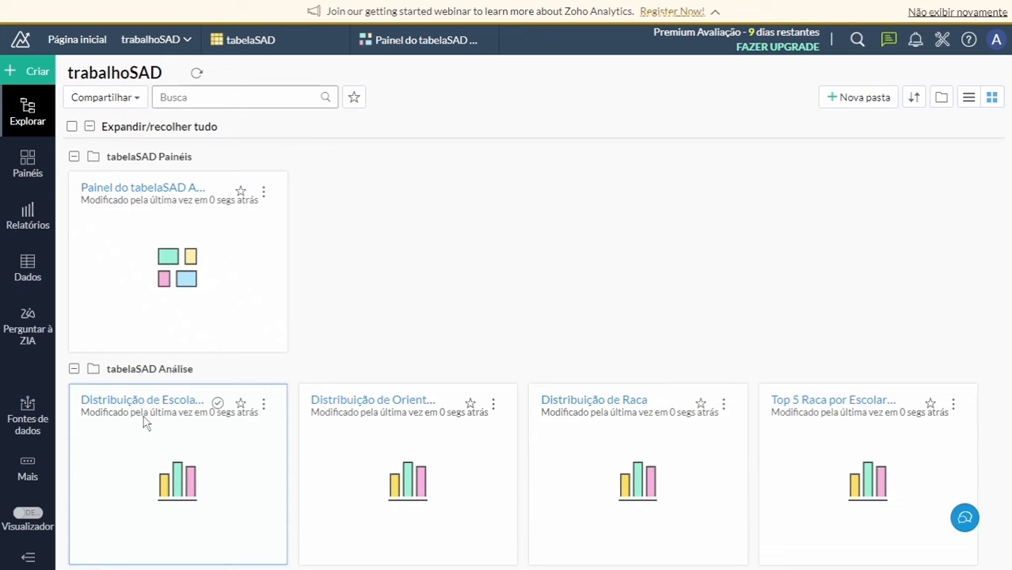
pyautogui.click(150, 445)
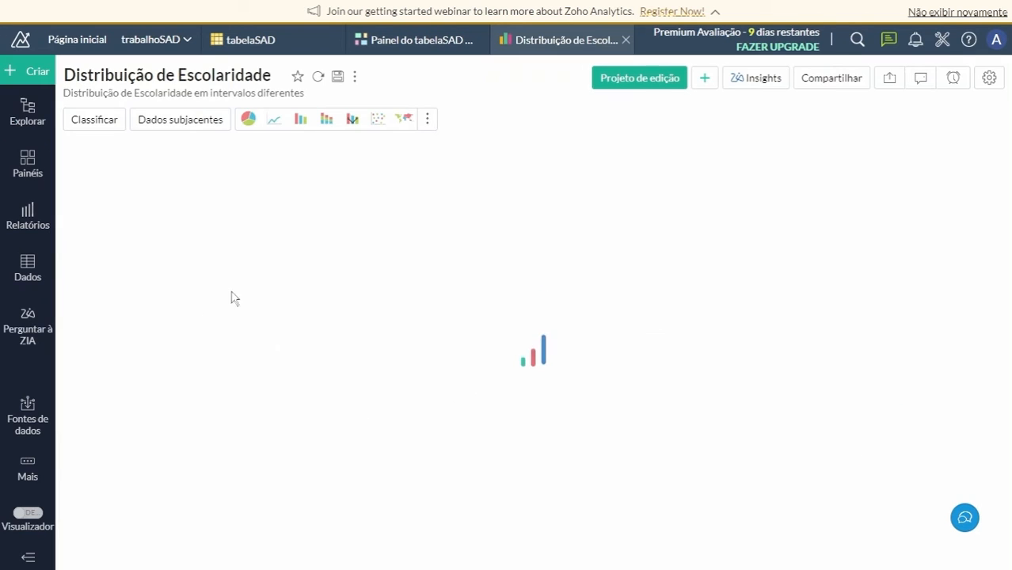
pyautogui.click(639, 84)
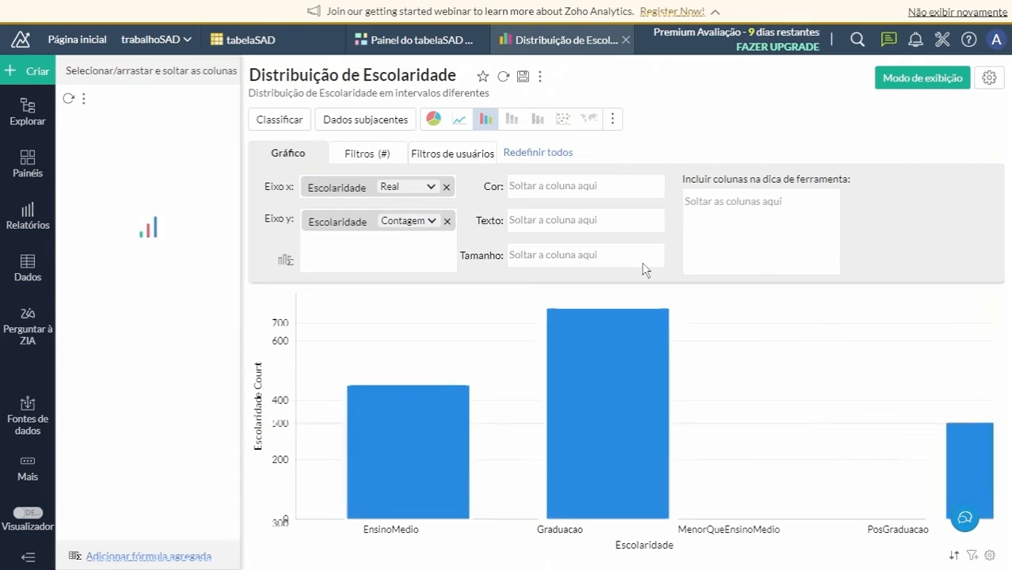
# Switch the Distribuição de Escolaridade report to a pie chart and browse the other available chart types, including the area variants.
pyautogui.click(460, 118)
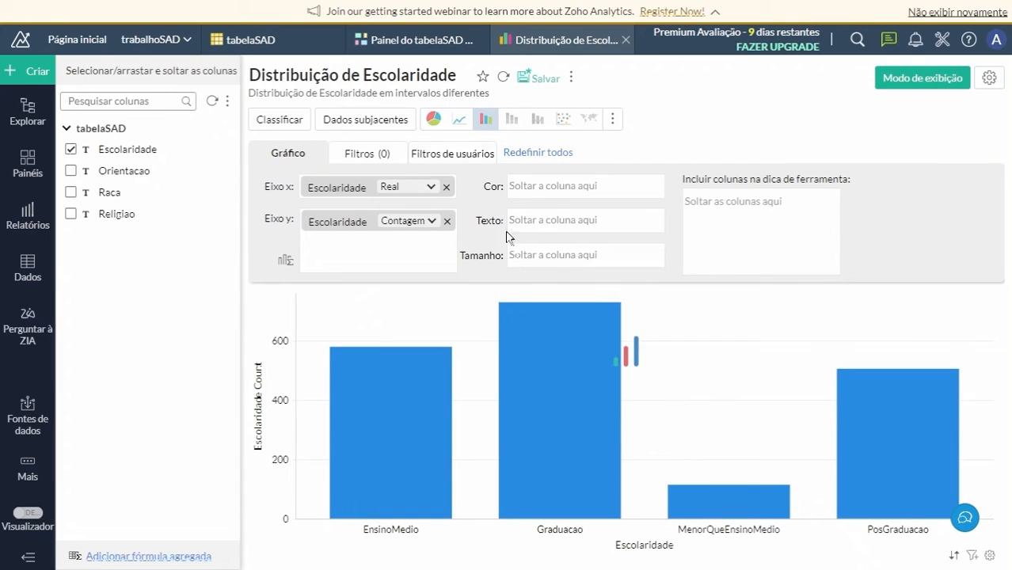
pyautogui.click(434, 119)
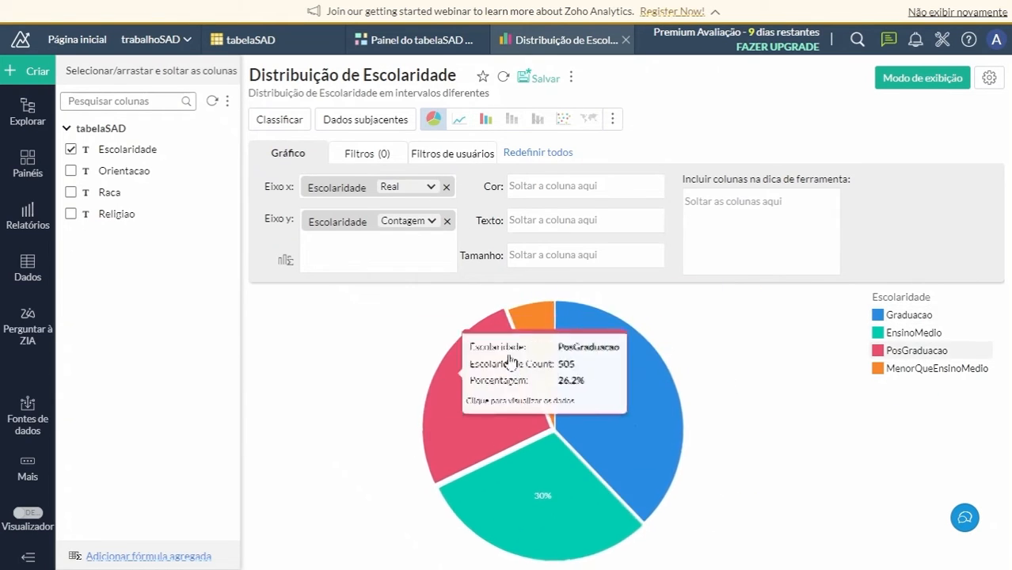
pyautogui.click(612, 119)
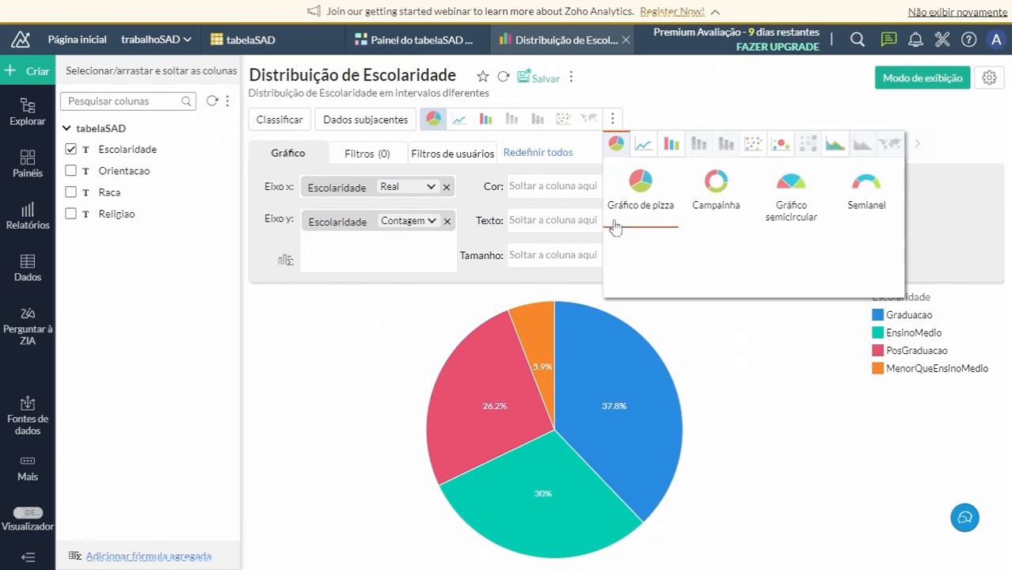
pyautogui.click(830, 149)
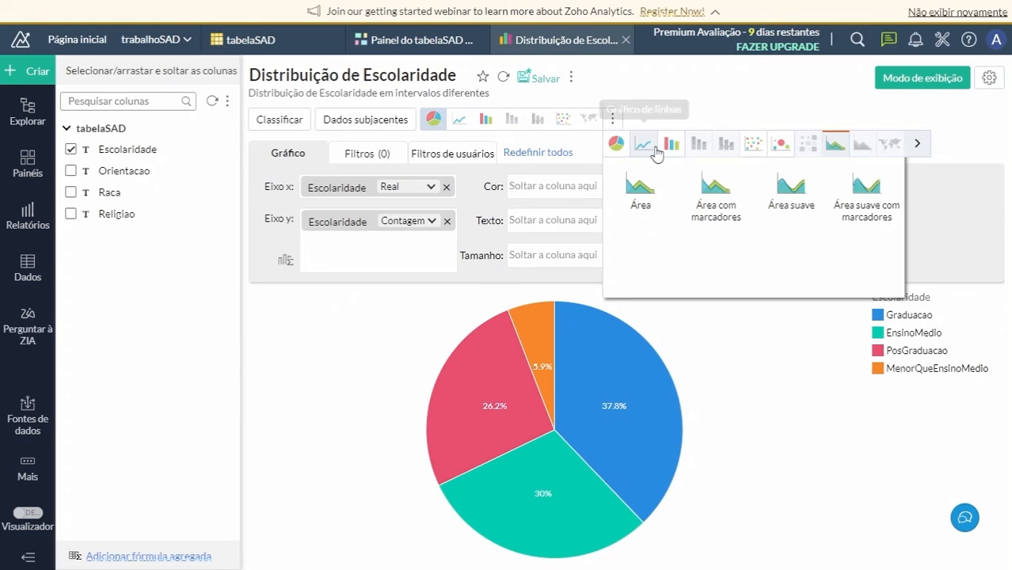
pyautogui.click(918, 144)
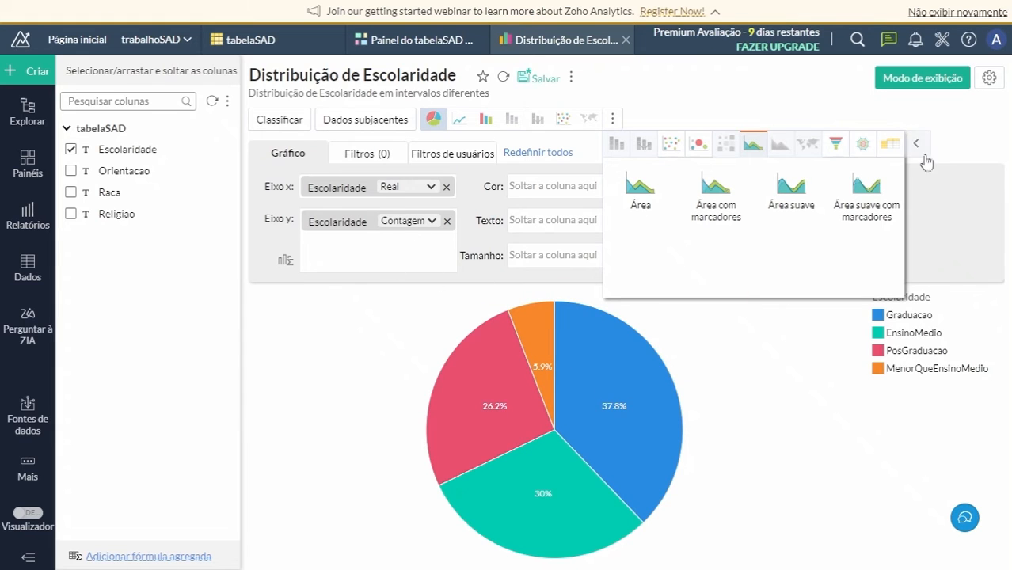
pyautogui.click(794, 101)
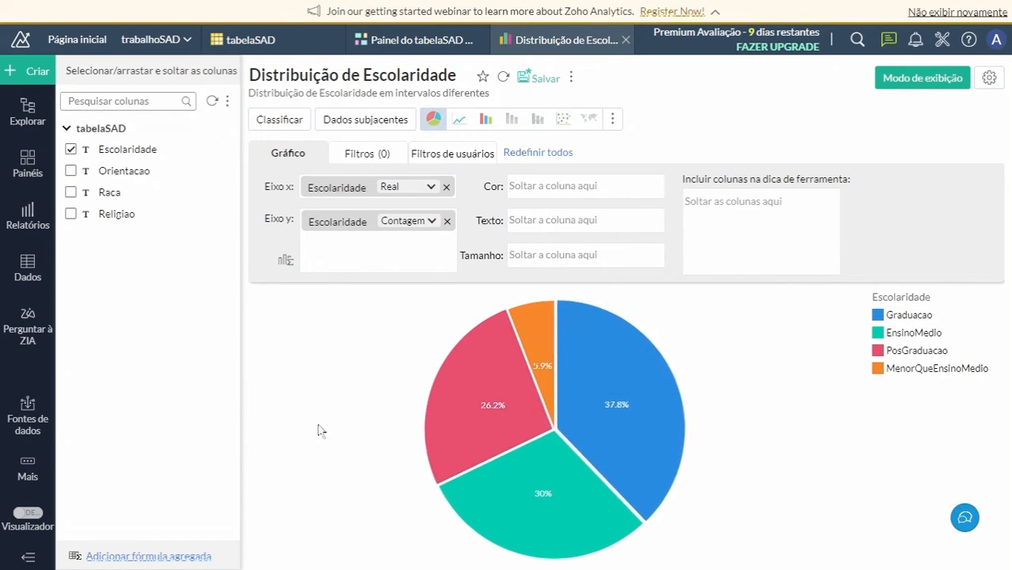
# Add Orientacao to the Y axis of the Distribuição de Escolaridade chart, then move it to the colour field and regenerate the chart.
pyautogui.moveTo(113, 170); pyautogui.dragTo(340, 242)
pyautogui.click(590, 283)
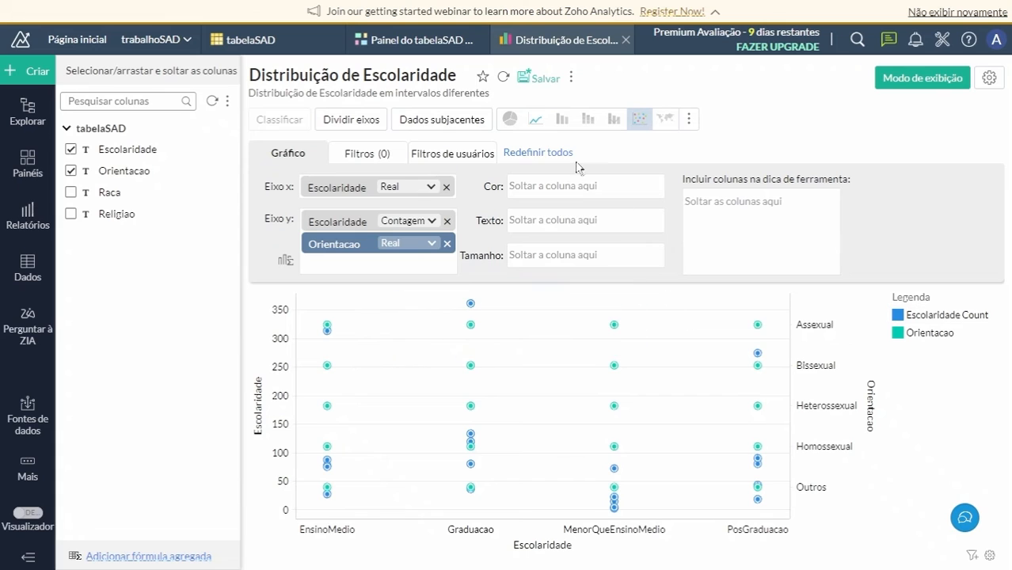
pyautogui.moveTo(353, 250); pyautogui.dragTo(546, 188)
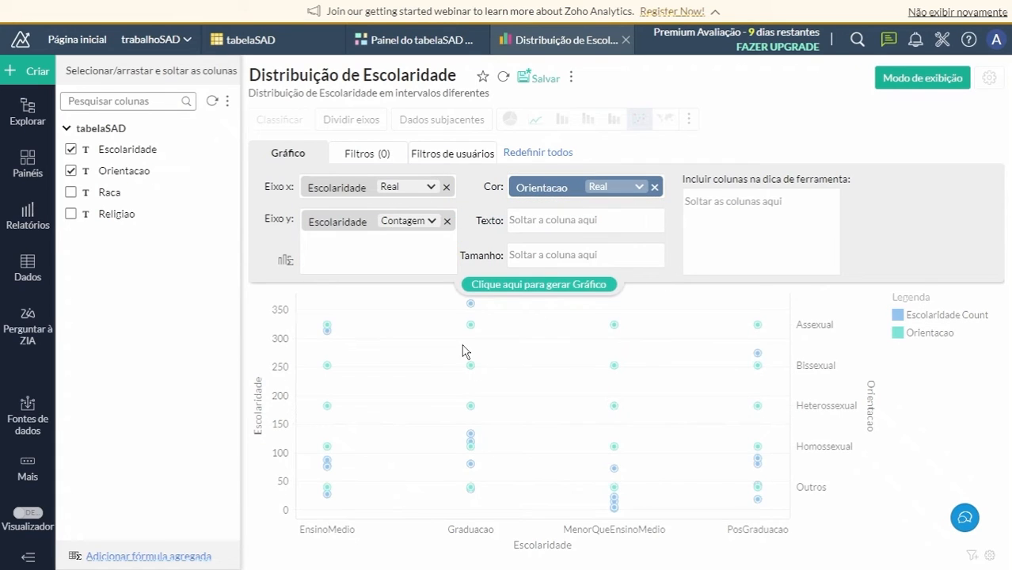
pyautogui.click(536, 287)
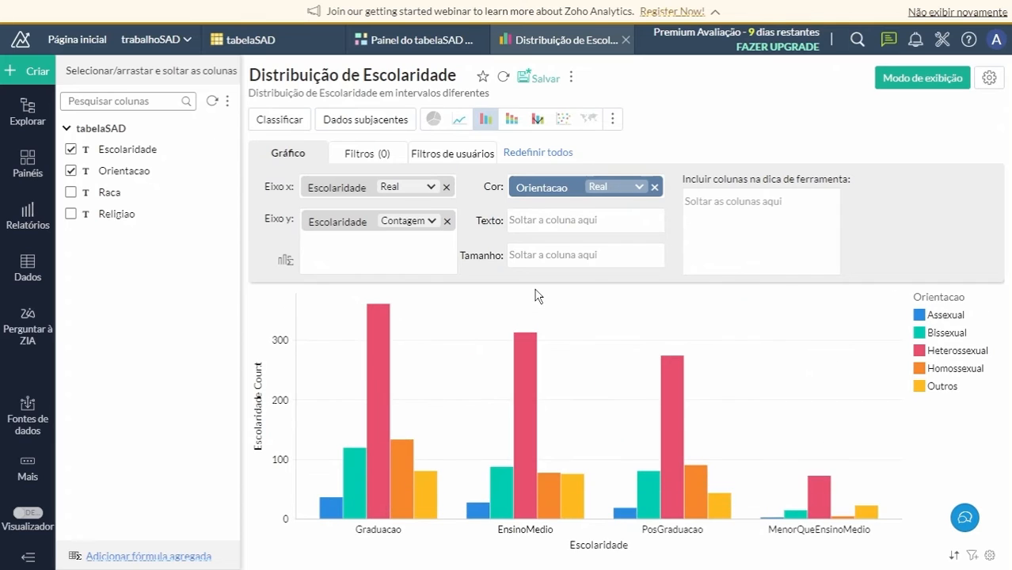
# Filter the Distribuição de Escolaridade report by Escolaridade to include only EnsinoMedio.
pyautogui.click(355, 159)
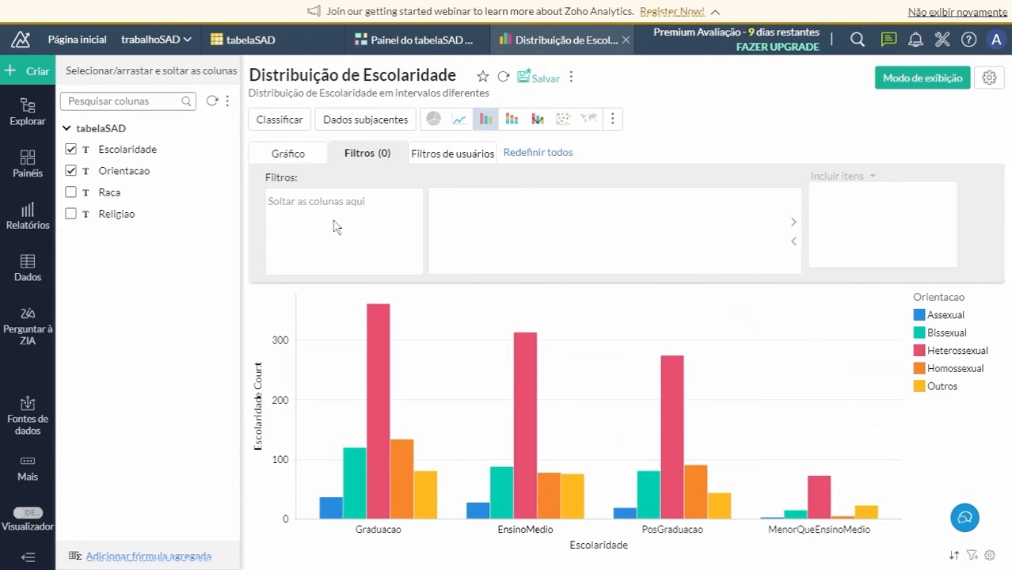
pyautogui.moveTo(111, 150); pyautogui.dragTo(320, 209)
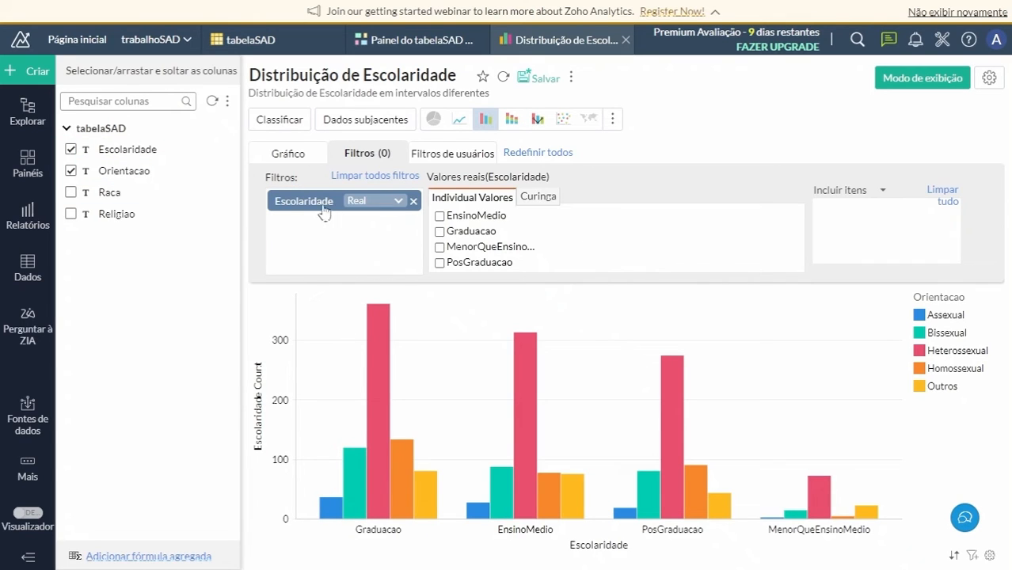
pyautogui.click(441, 216)
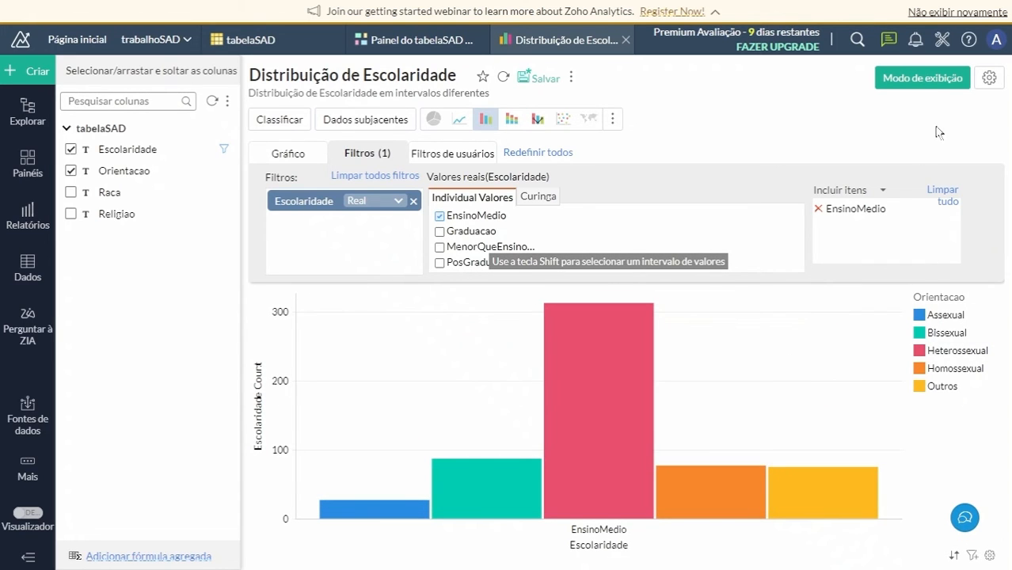
# Switch the report to view mode and hide the Assexual and Outros series from the chart.
pyautogui.click(922, 77)
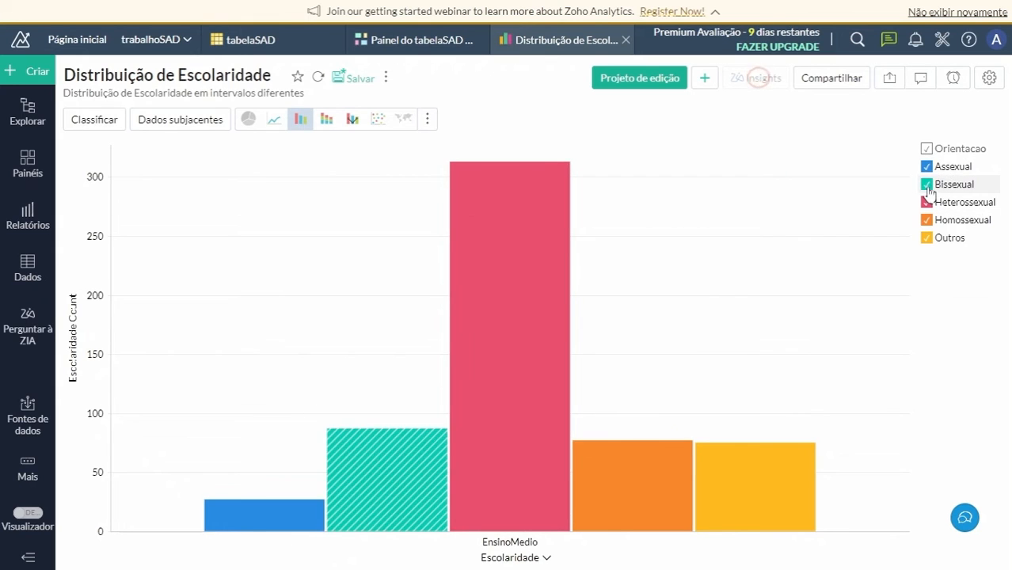
pyautogui.click(927, 167)
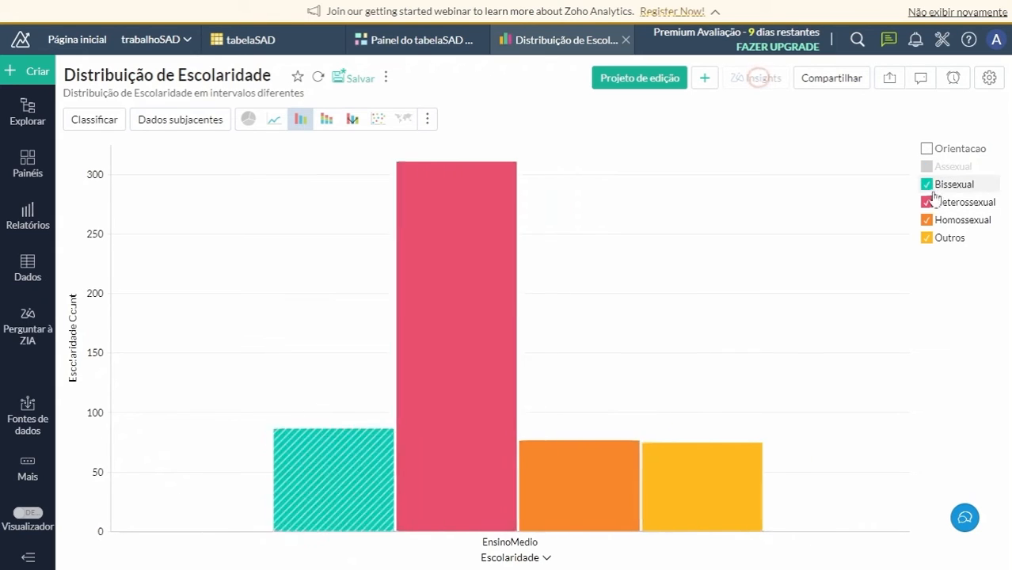
pyautogui.click(927, 239)
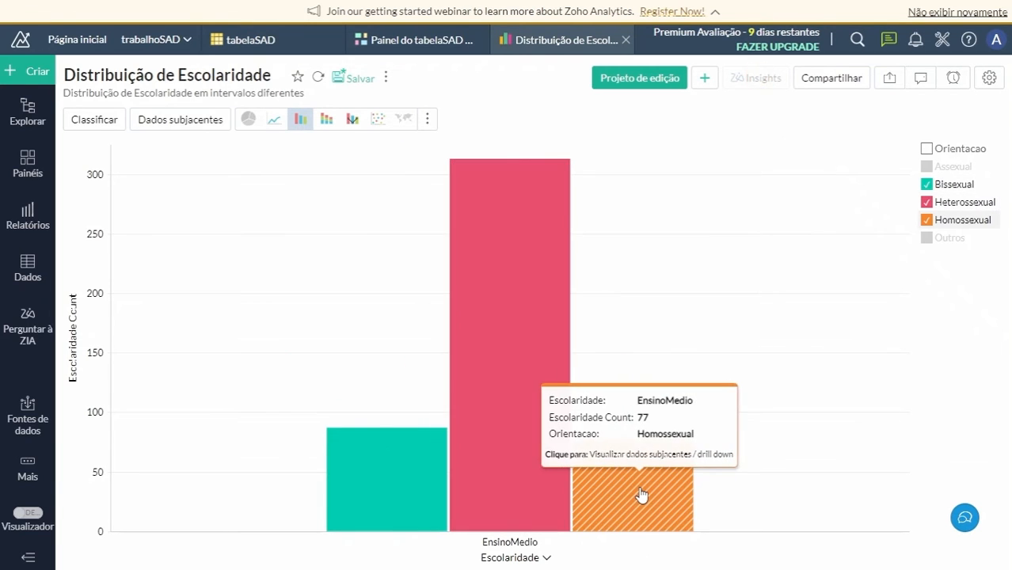
# Try the X-axis sorts by Y value and by Escolaridade ascending, and sort the legend by Orientacao descending.
pyautogui.click(104, 125)
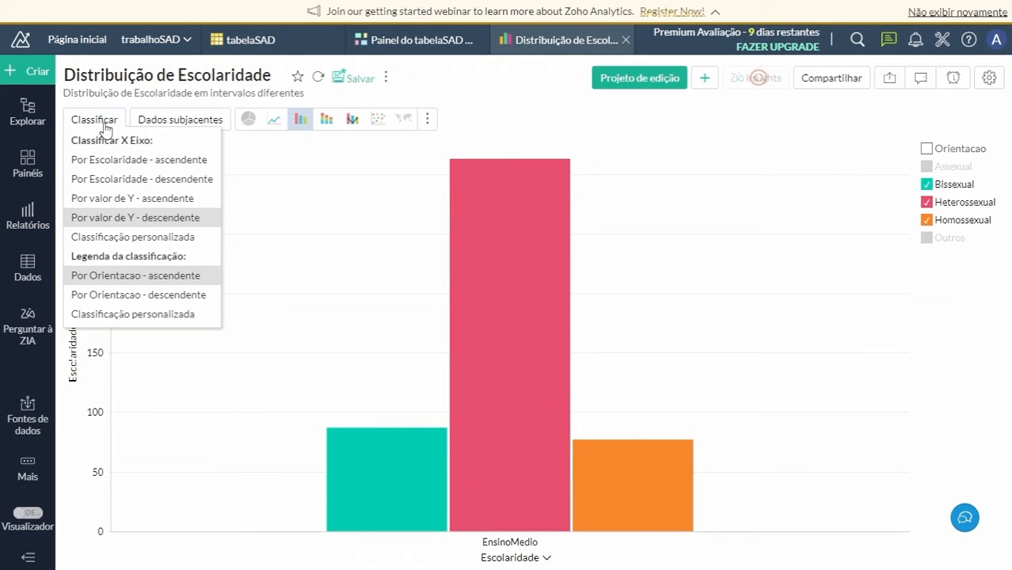
pyautogui.click(131, 198)
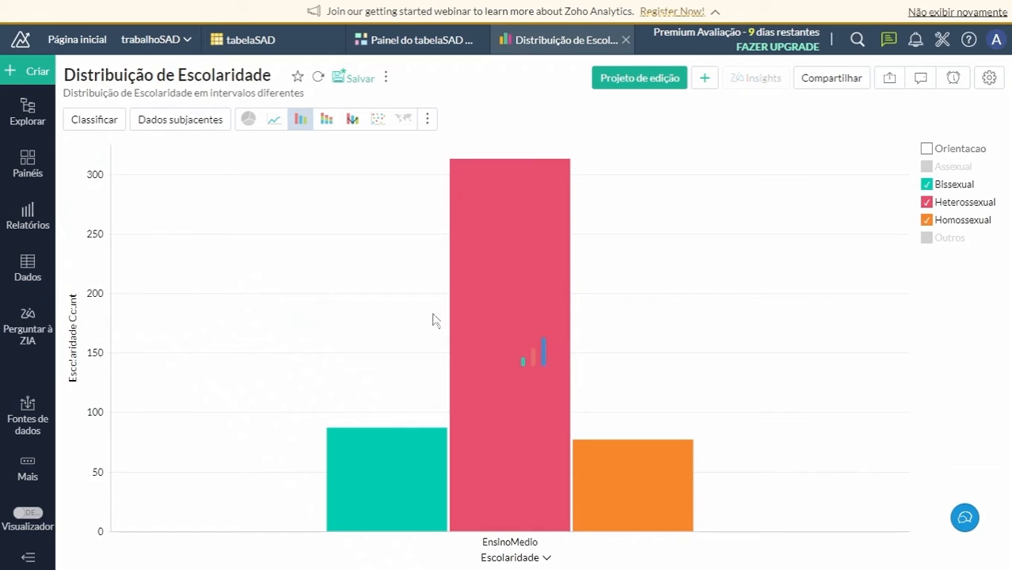
pyautogui.click(101, 120)
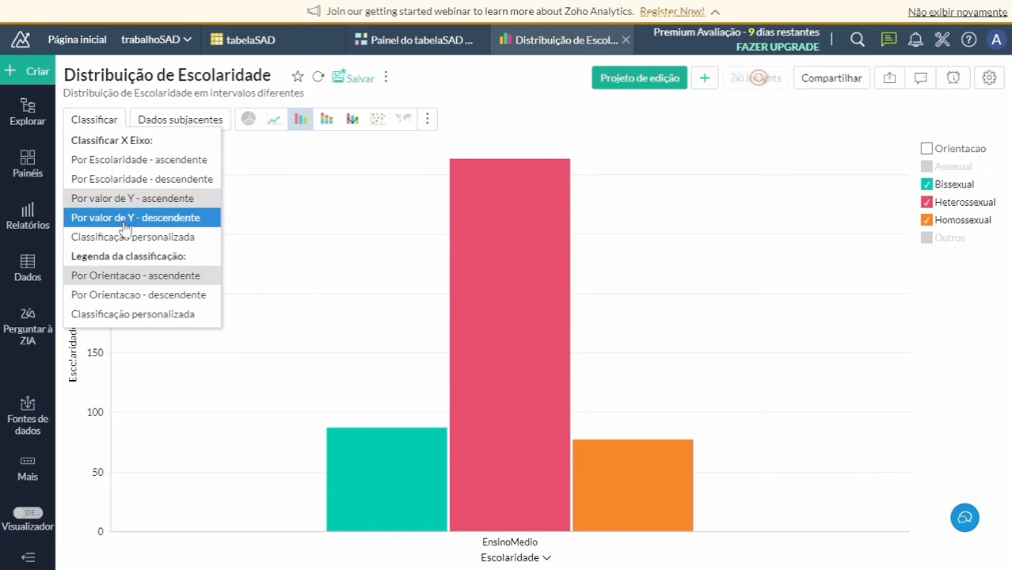
pyautogui.click(122, 215)
pyautogui.click(93, 120)
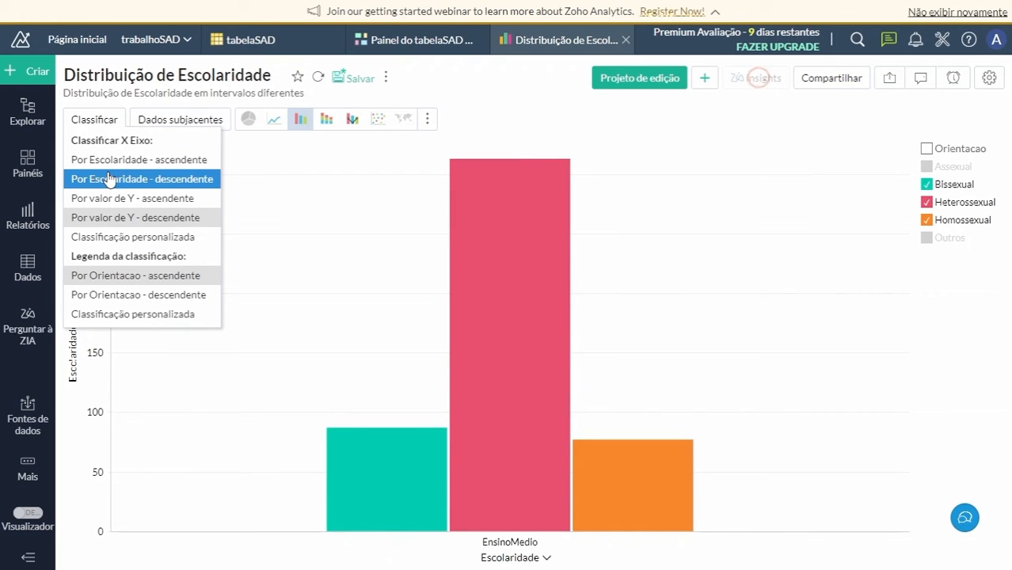
pyautogui.click(111, 159)
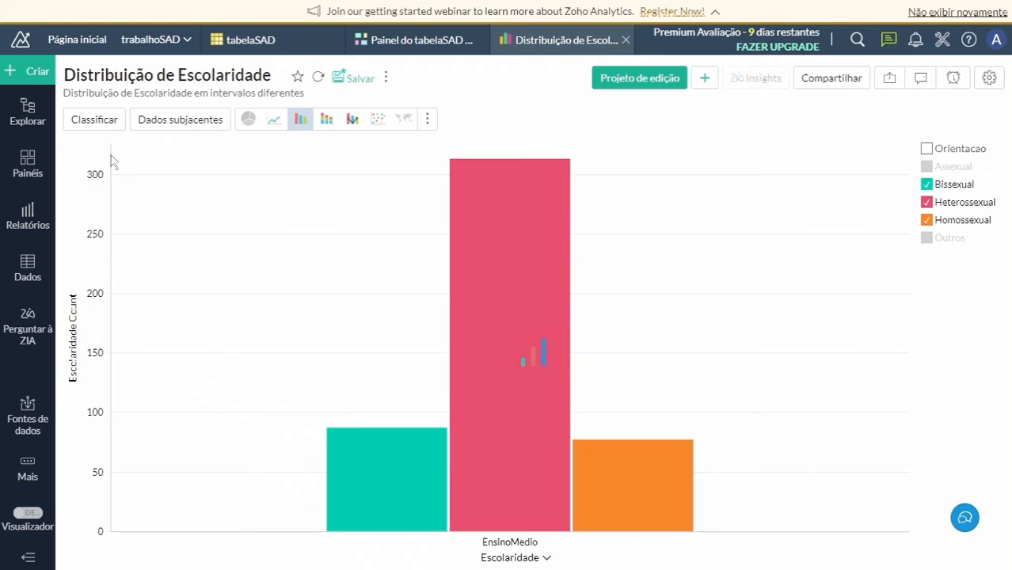
pyautogui.click(99, 120)
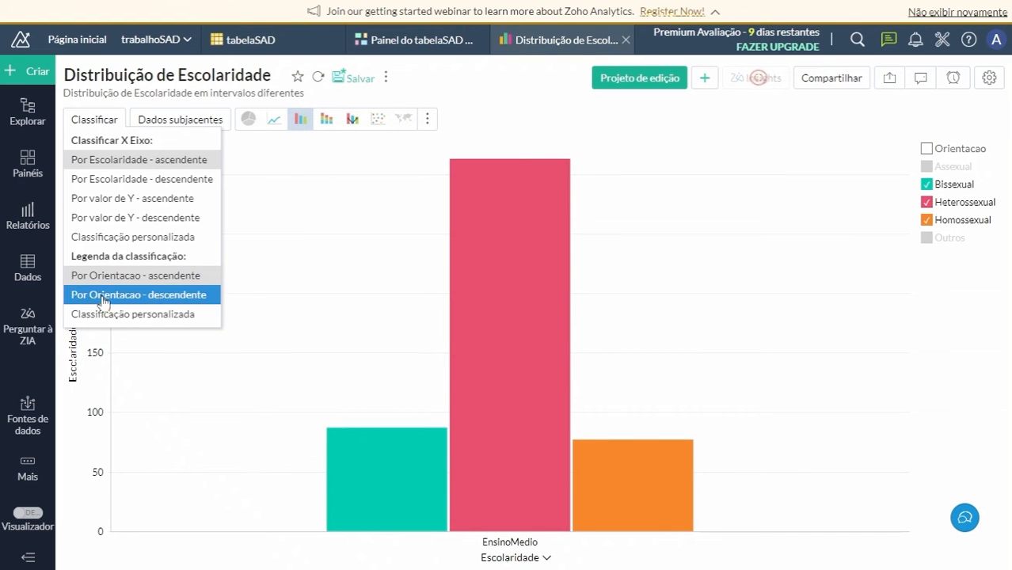
pyautogui.click(109, 274)
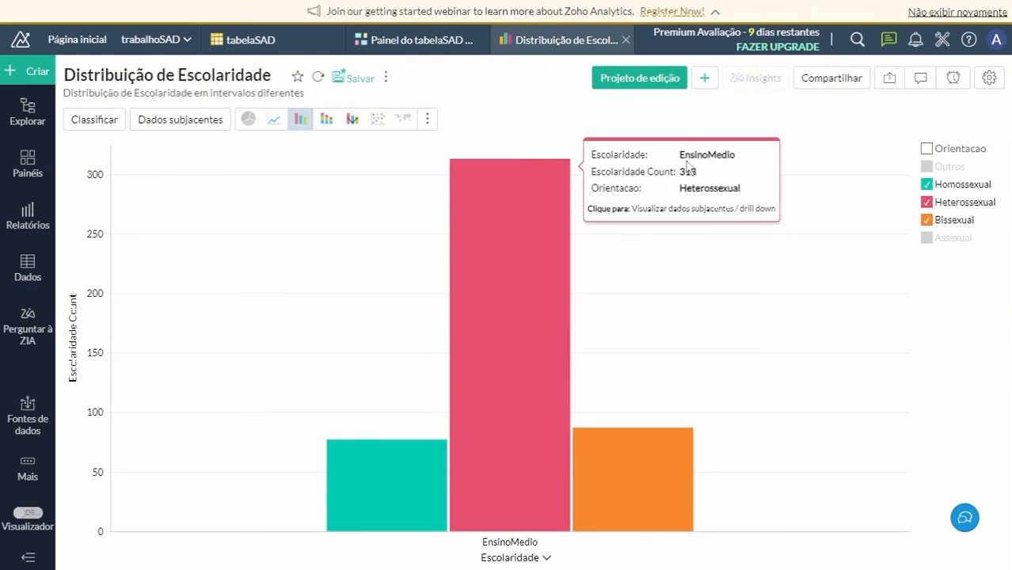
# Close the Distribuição de Escolaridade report without saving its changes, and close the tabelaSAD dashboard.
pyautogui.click(625, 39)
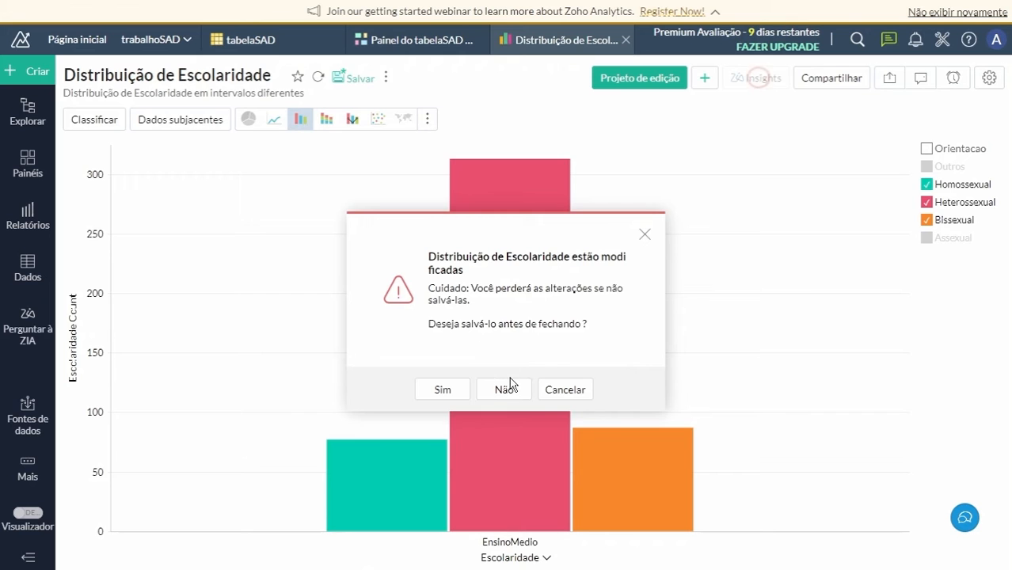
pyautogui.click(510, 389)
pyautogui.click(486, 40)
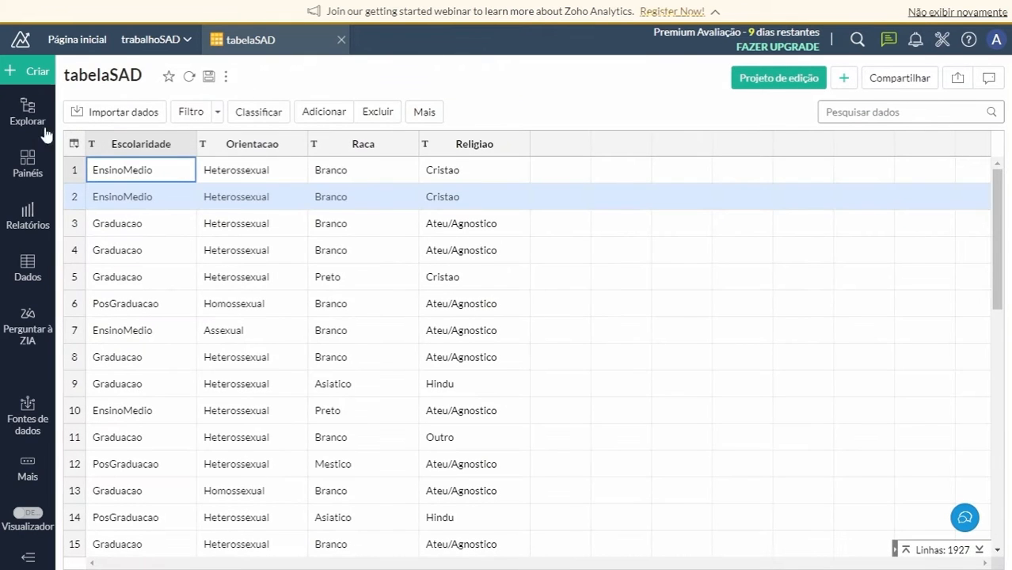
# Create a new chart view from tabelaSAD with Escolaridade on the X axis and the count of Orientacao on the Y axis.
pyautogui.click(25, 73)
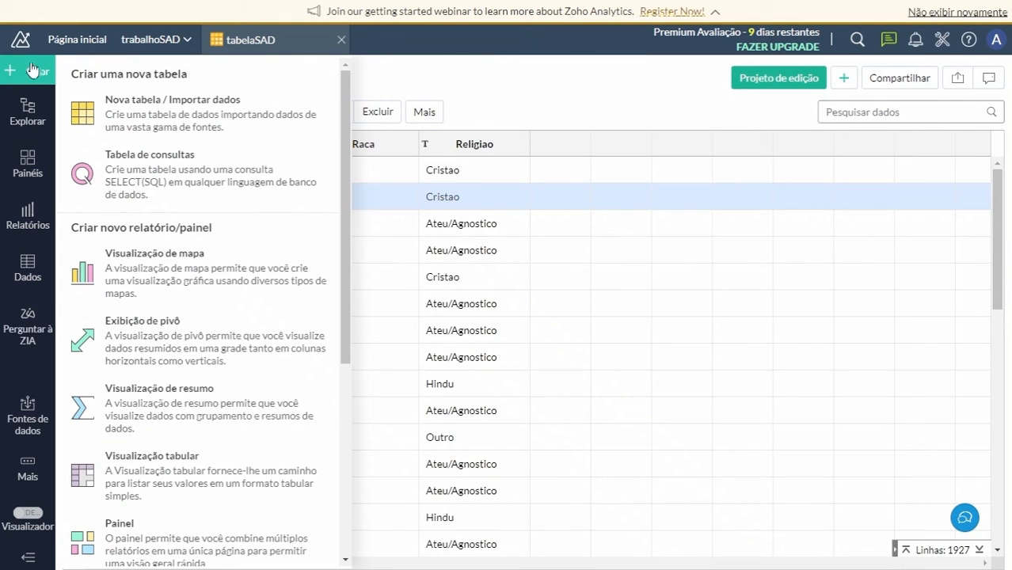
pyautogui.click(168, 277)
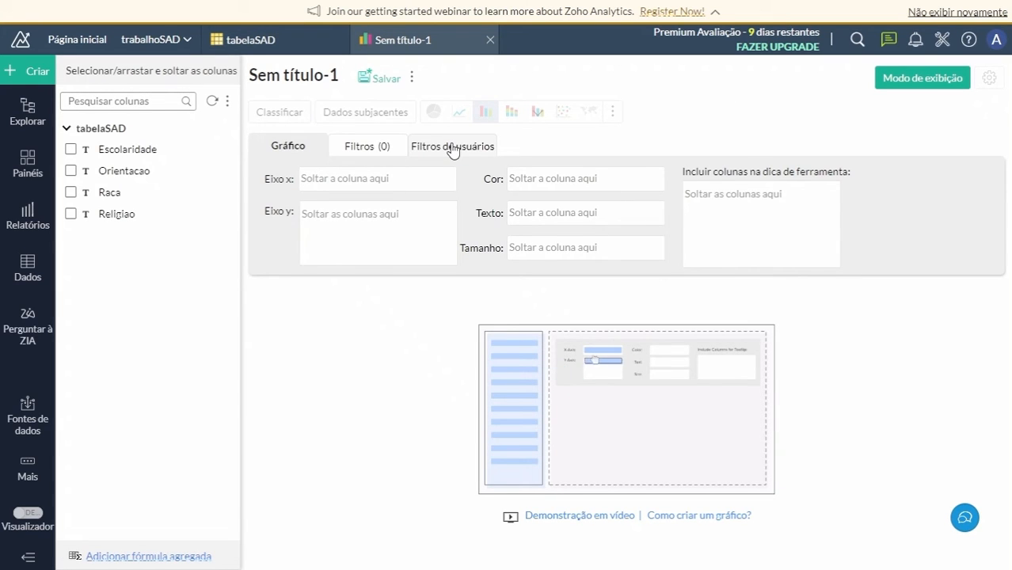
pyautogui.moveTo(126, 149); pyautogui.dragTo(376, 176)
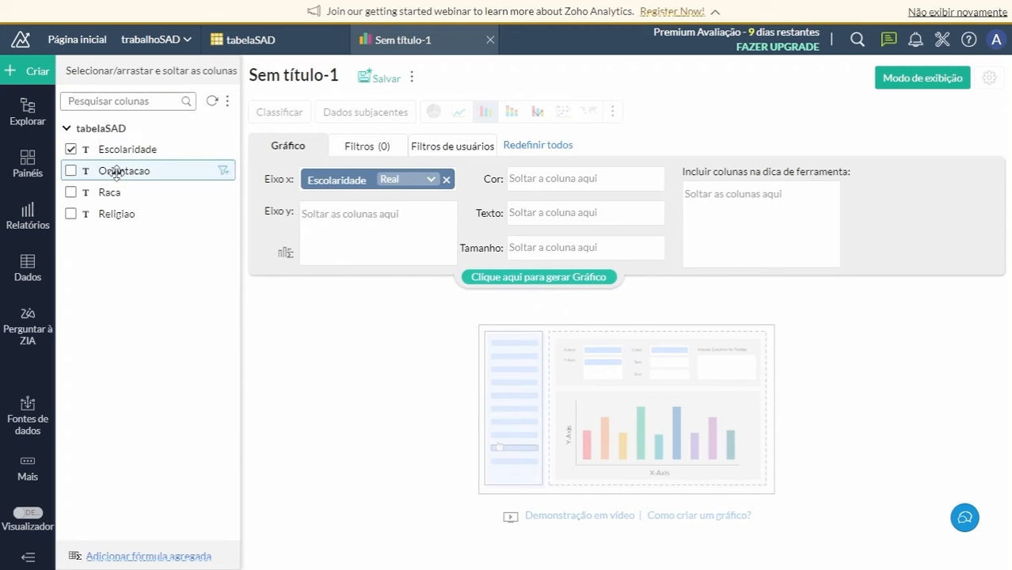
pyautogui.moveTo(118, 171); pyautogui.dragTo(362, 226)
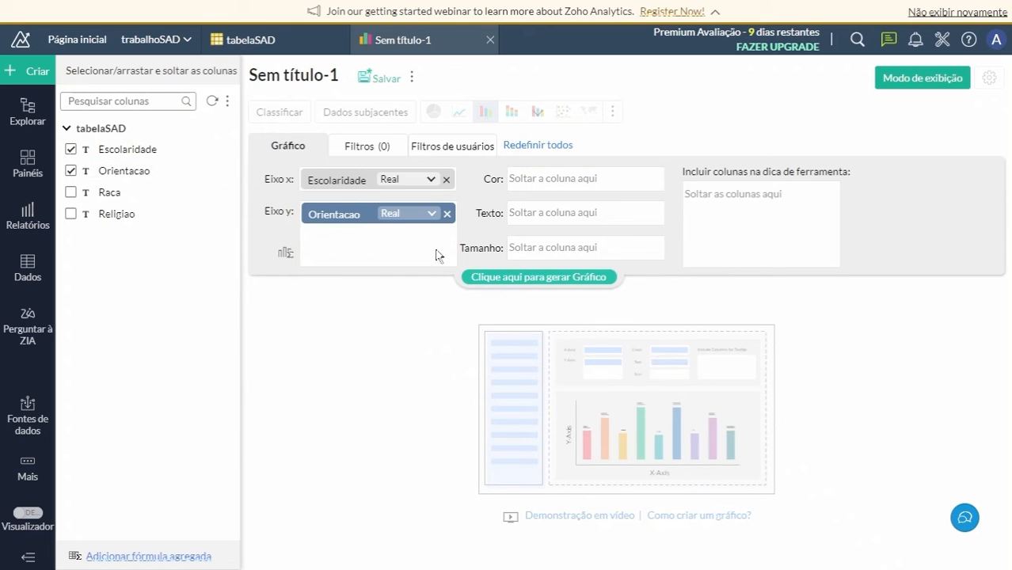
pyautogui.click(422, 216)
pyautogui.click(432, 257)
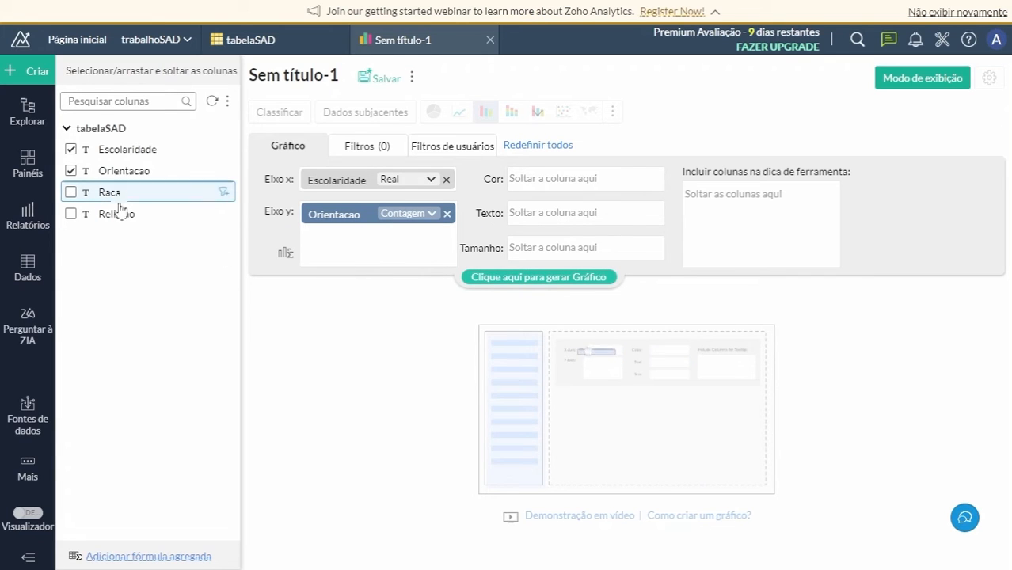
# Assign Religiao to the chart's colour and Raca to its text, and generate the chart.
pyautogui.moveTo(114, 212); pyautogui.dragTo(570, 180)
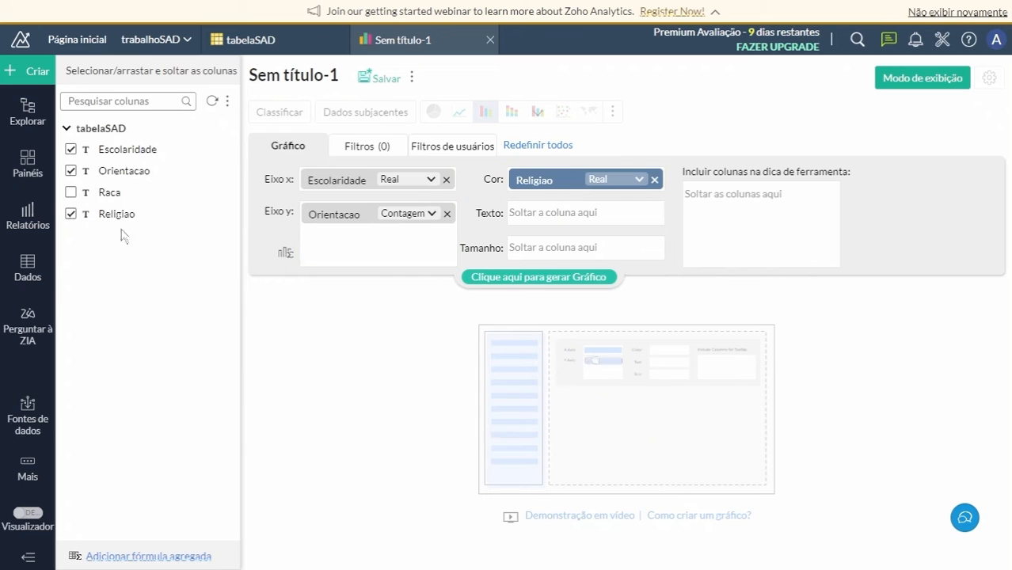
pyautogui.moveTo(106, 191); pyautogui.dragTo(560, 216)
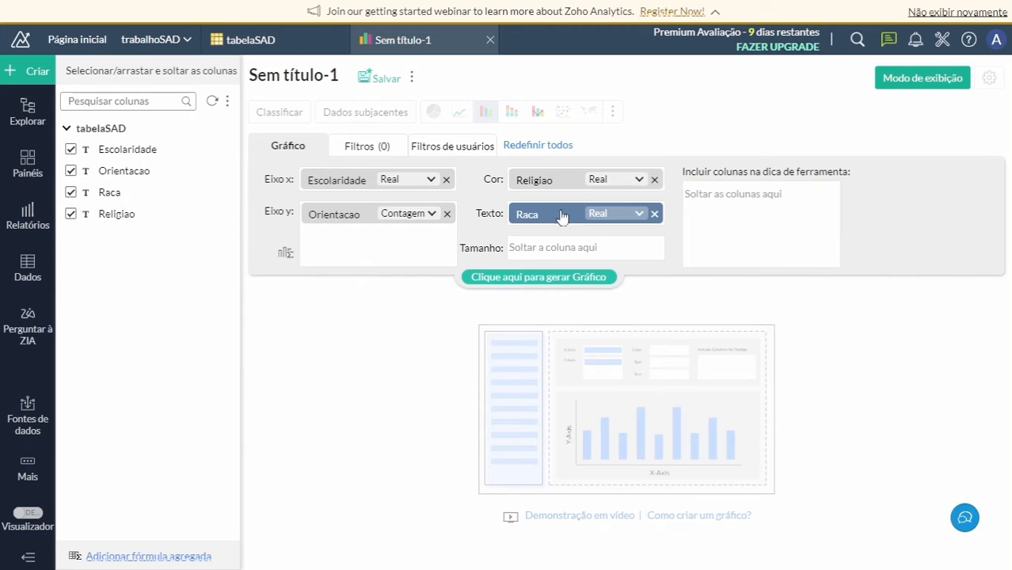
pyautogui.click(513, 280)
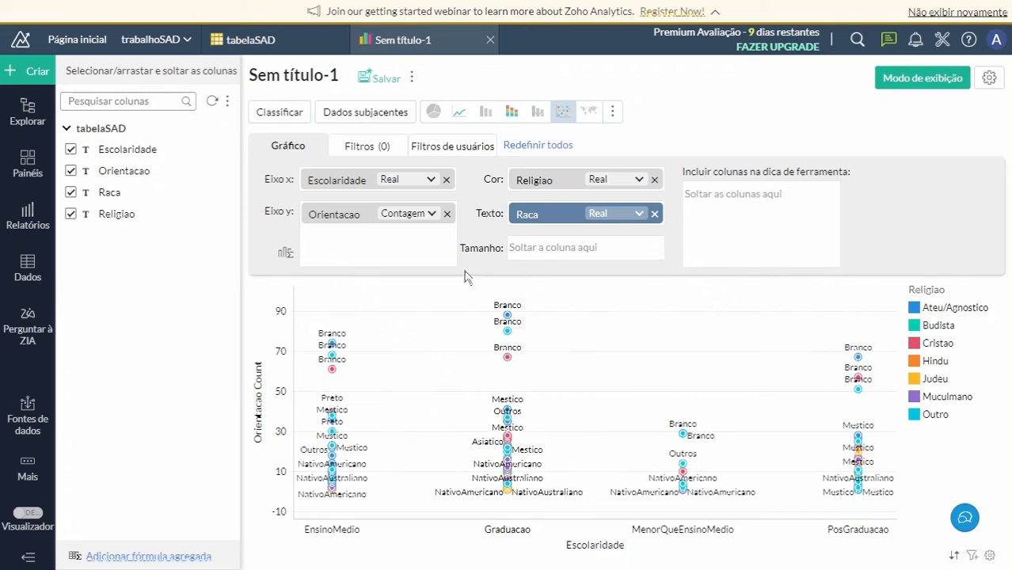
# Change the new chart to stacked bars and, in view mode, sort its X axis by Y value ascending.
pyautogui.click(510, 117)
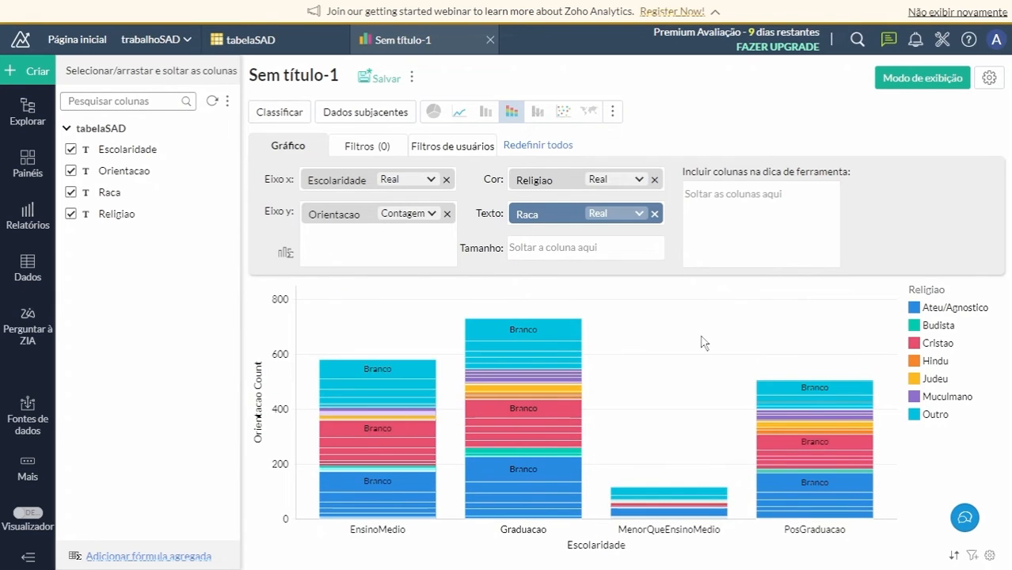
pyautogui.click(894, 79)
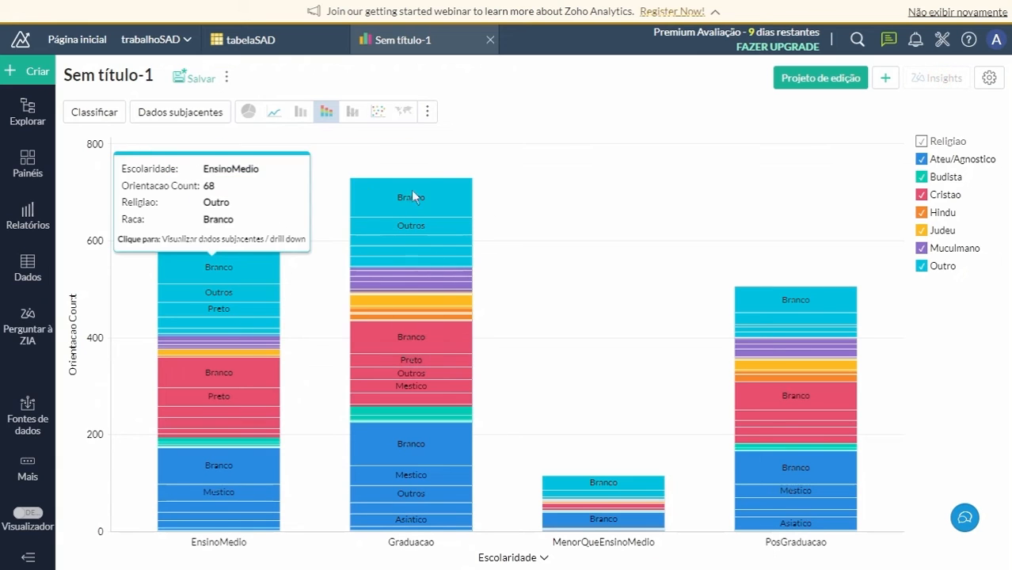
pyautogui.click(94, 112)
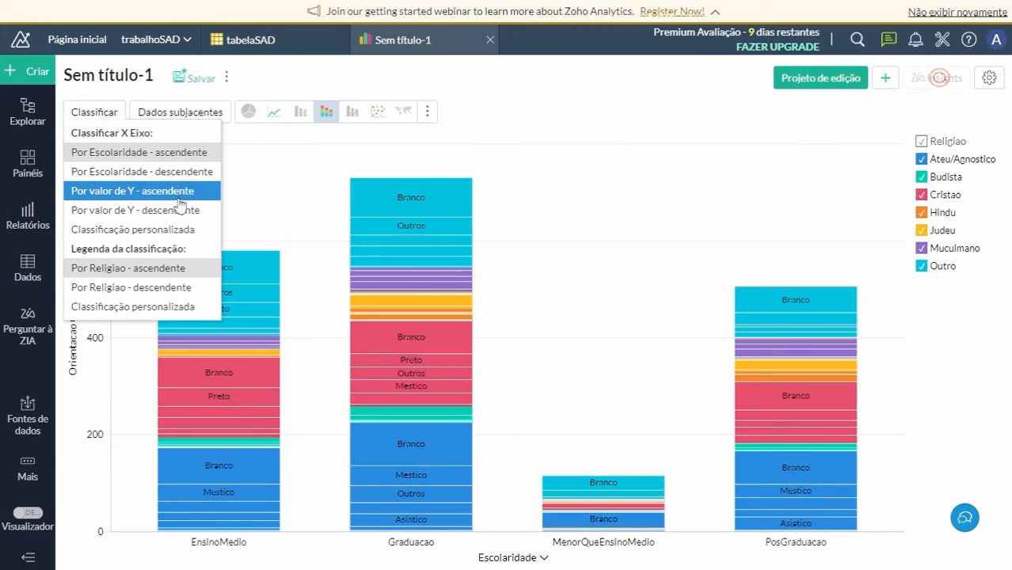
pyautogui.click(125, 192)
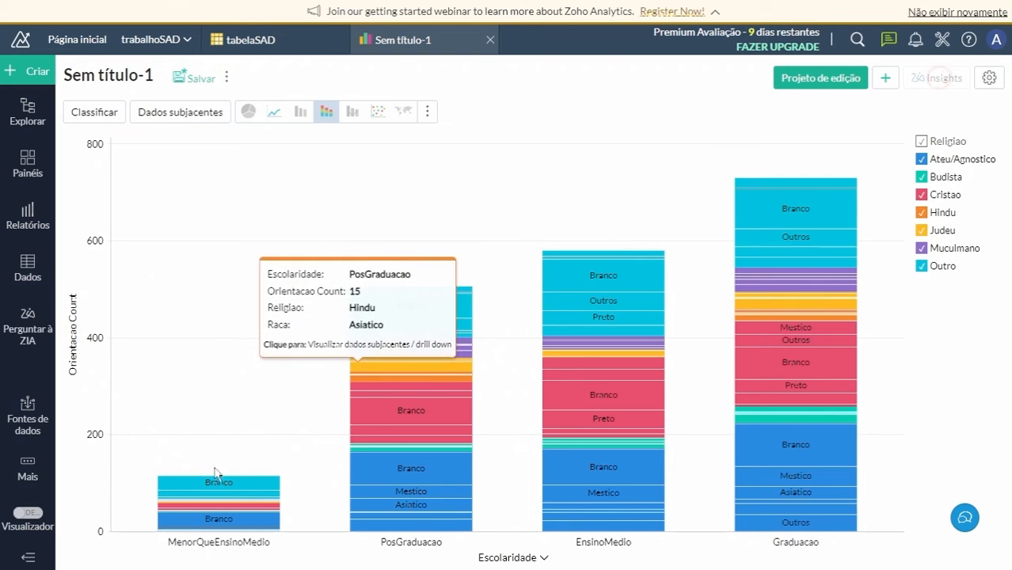
# Hide every Religiao series except Cristao in the stacked bar chart.
pyautogui.click(921, 159)
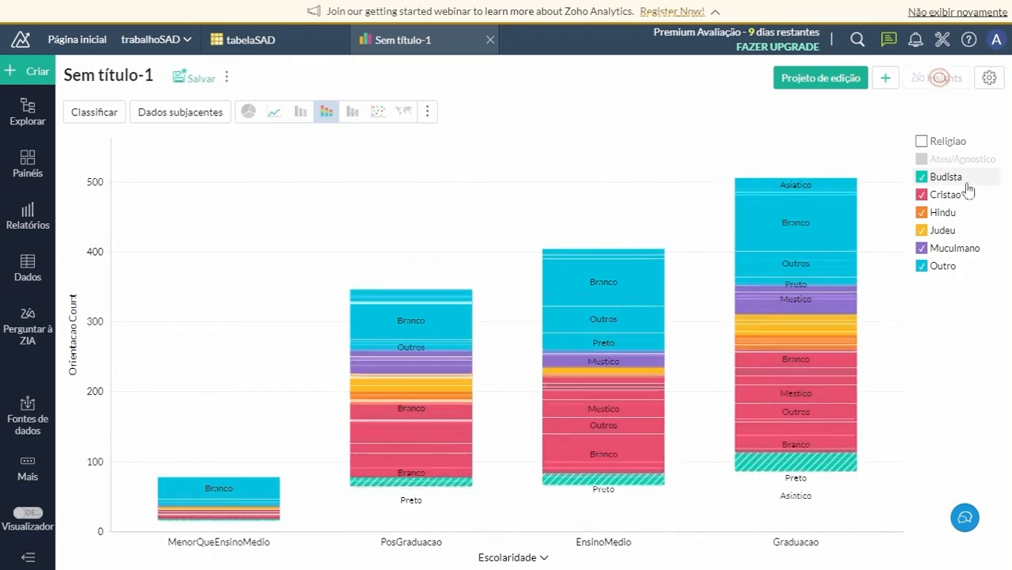
pyautogui.click(922, 177)
pyautogui.click(922, 213)
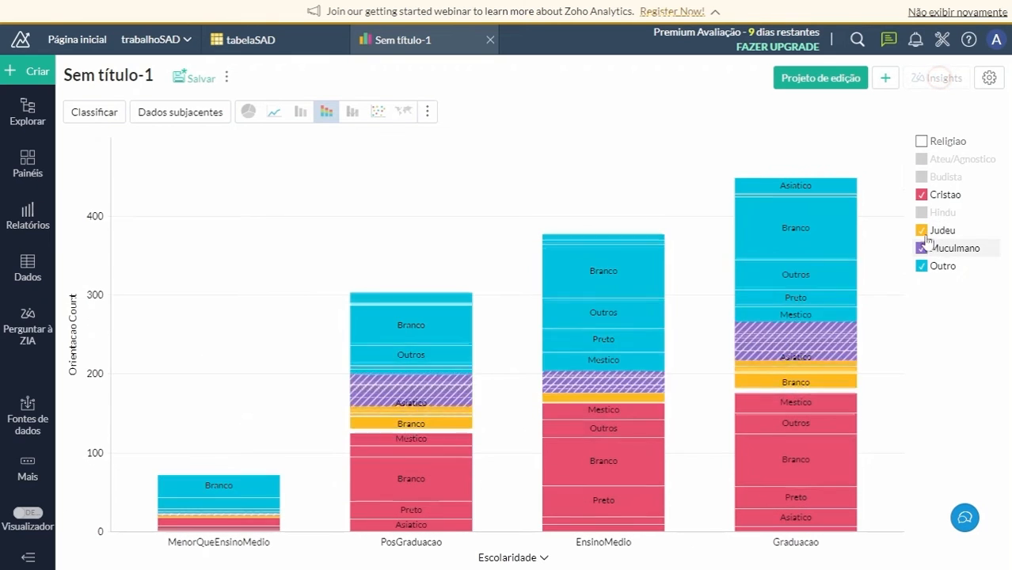
pyautogui.click(921, 230)
pyautogui.click(922, 249)
pyautogui.click(922, 266)
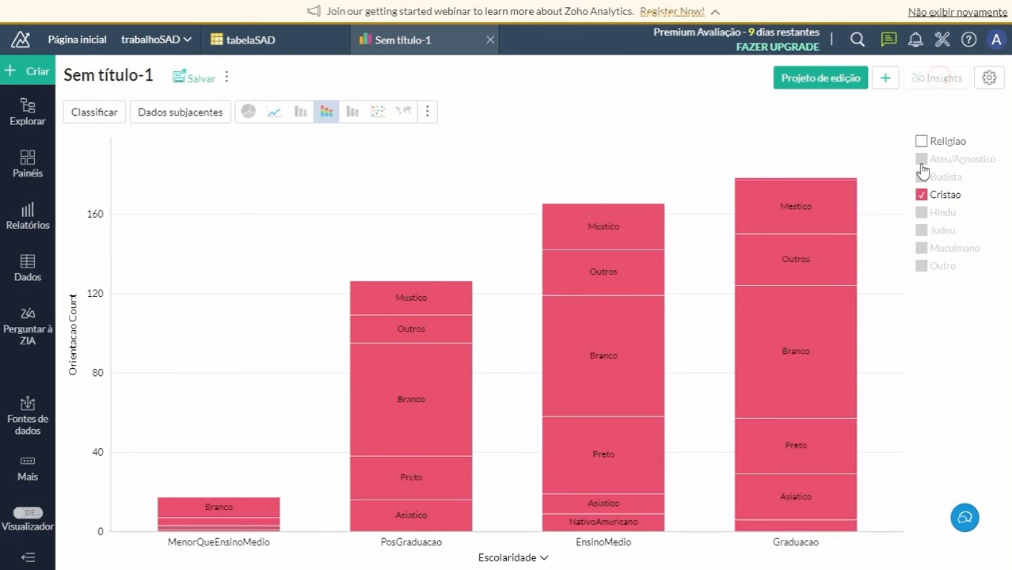
# Show all the hidden Religiao series in the stacked bar chart again.
pyautogui.click(921, 159)
pyautogui.click(921, 176)
pyautogui.click(921, 212)
pyautogui.click(921, 229)
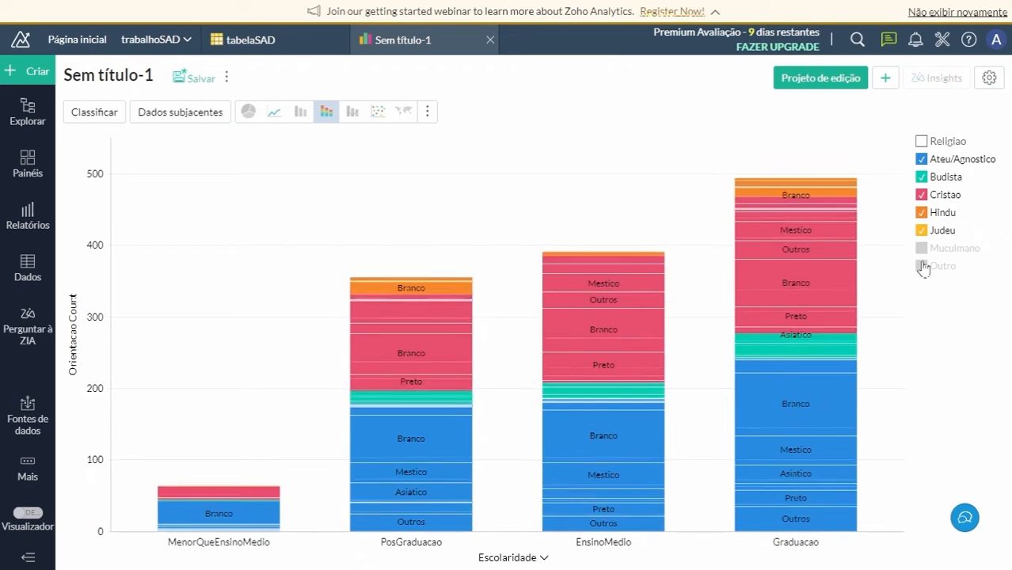
pyautogui.click(922, 266)
pyautogui.click(921, 247)
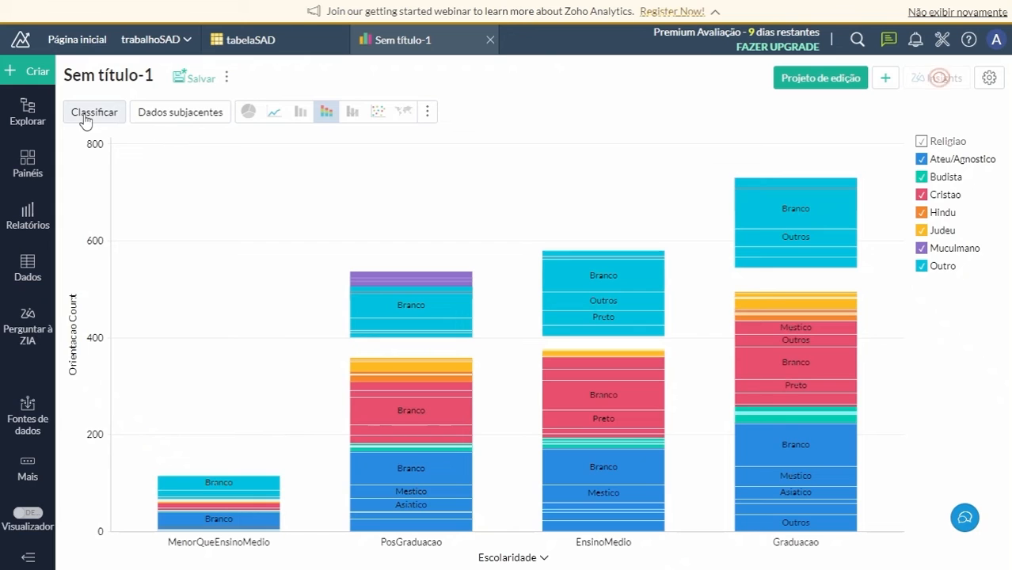
# Return the chart to edit design and try an Orientacao count filter, removing it without selecting any values.
pyautogui.click(809, 79)
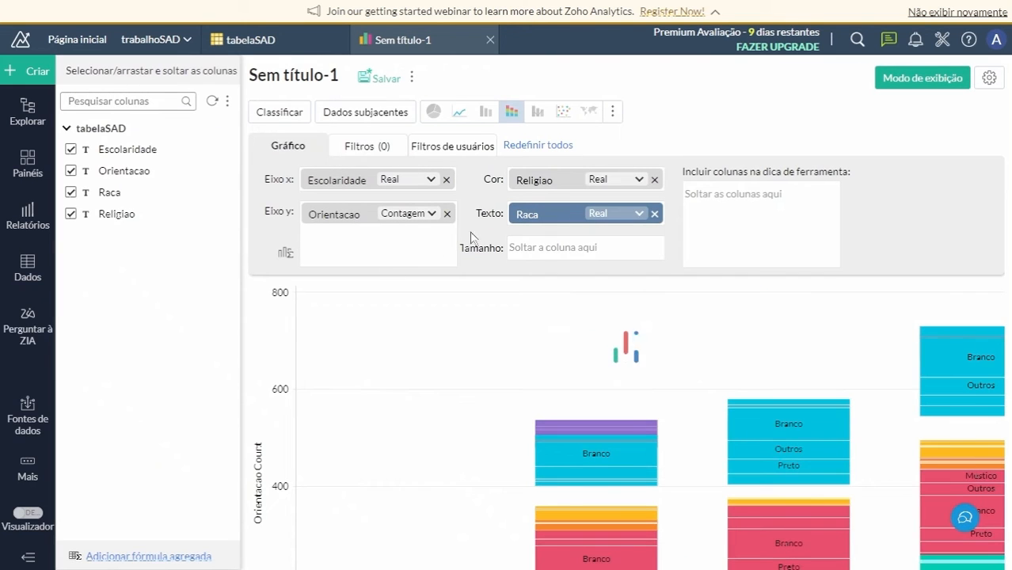
pyautogui.click(366, 146)
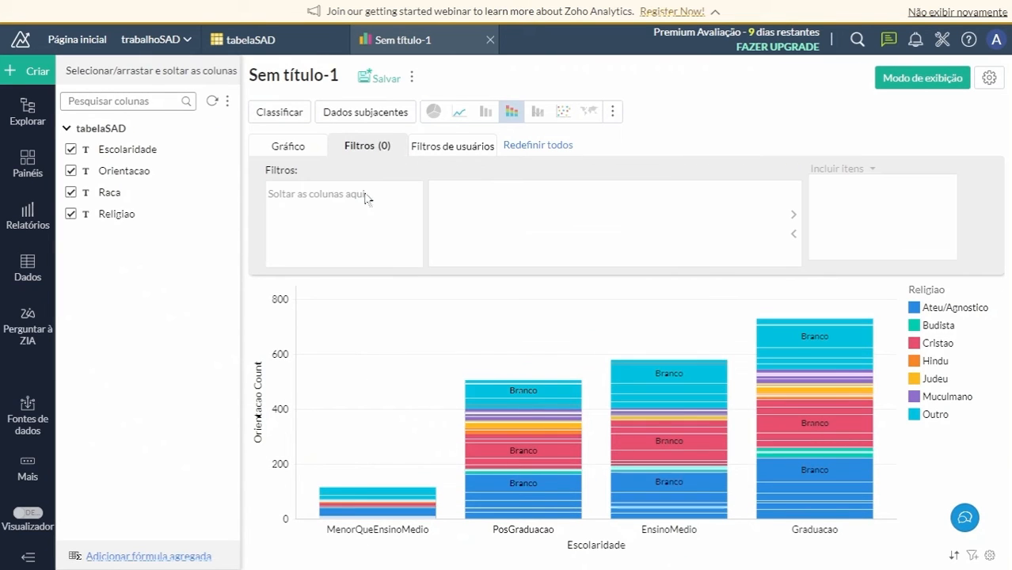
pyautogui.moveTo(132, 168); pyautogui.dragTo(321, 200)
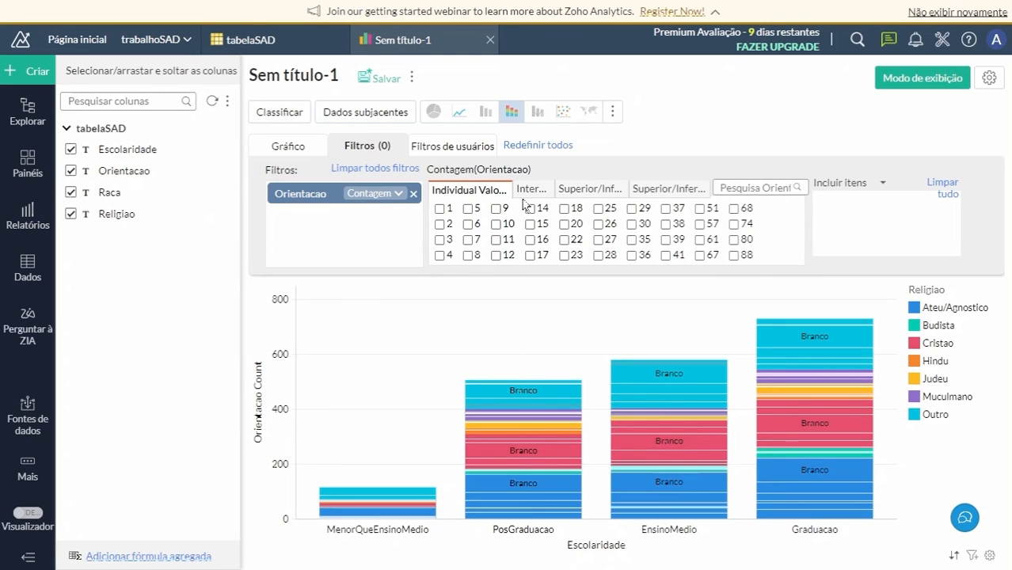
pyautogui.click(413, 195)
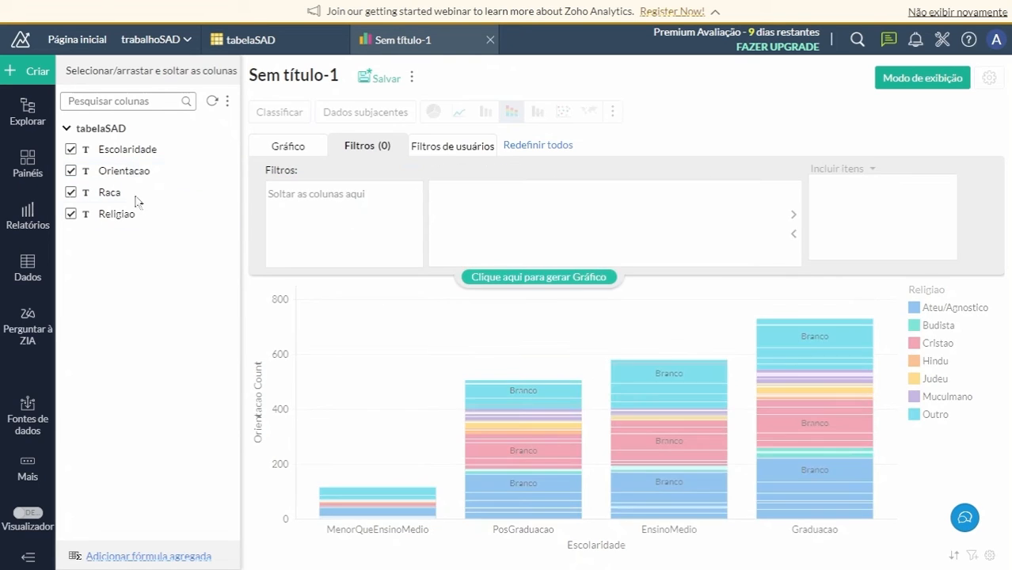
# Filter the chart by Escolaridade to include only EnsinoMedio, regenerate it, and keep the report open.
pyautogui.moveTo(105, 149); pyautogui.dragTo(312, 212)
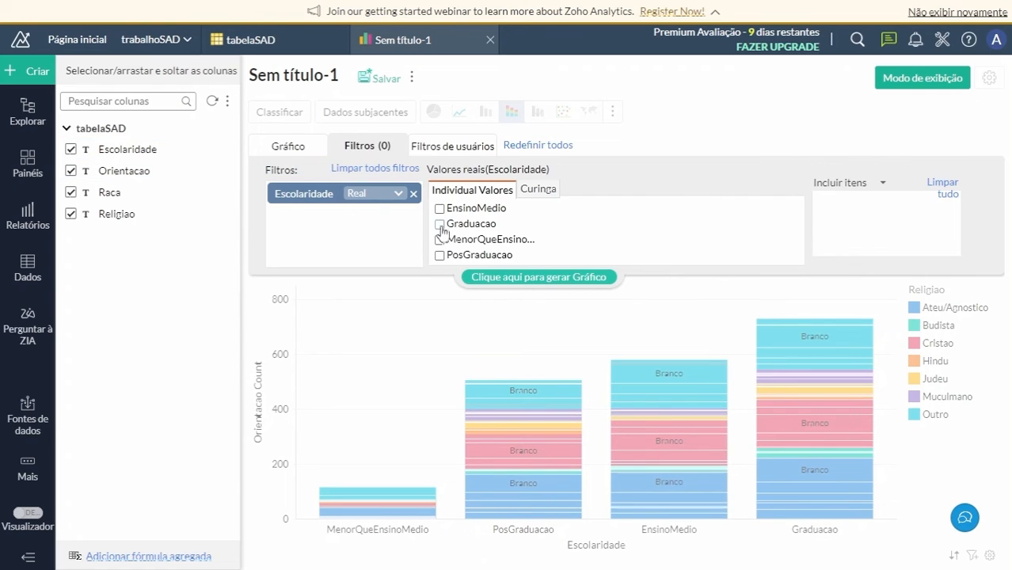
pyautogui.click(440, 209)
pyautogui.click(535, 277)
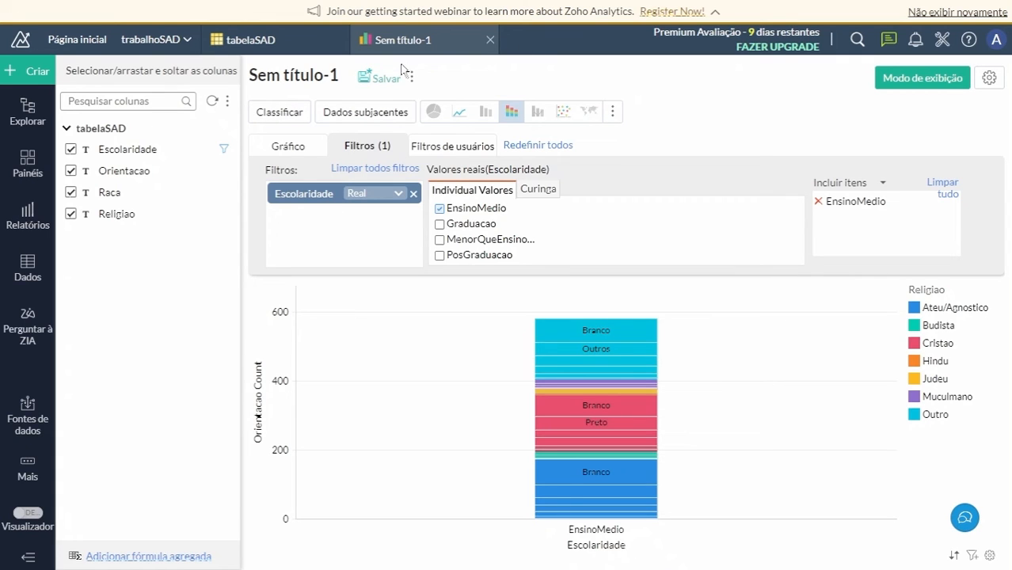
pyautogui.click(490, 40)
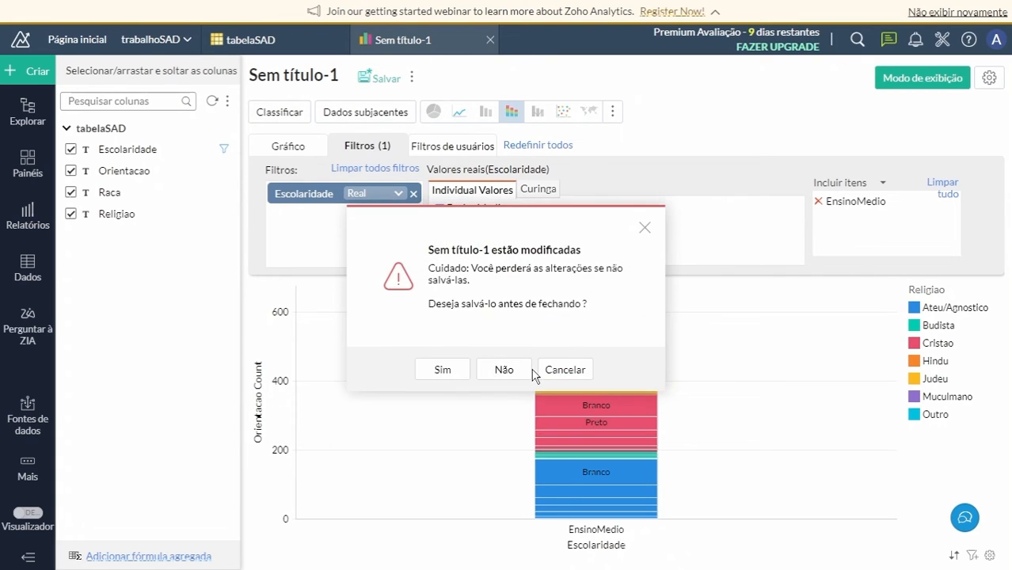
pyautogui.click(644, 227)
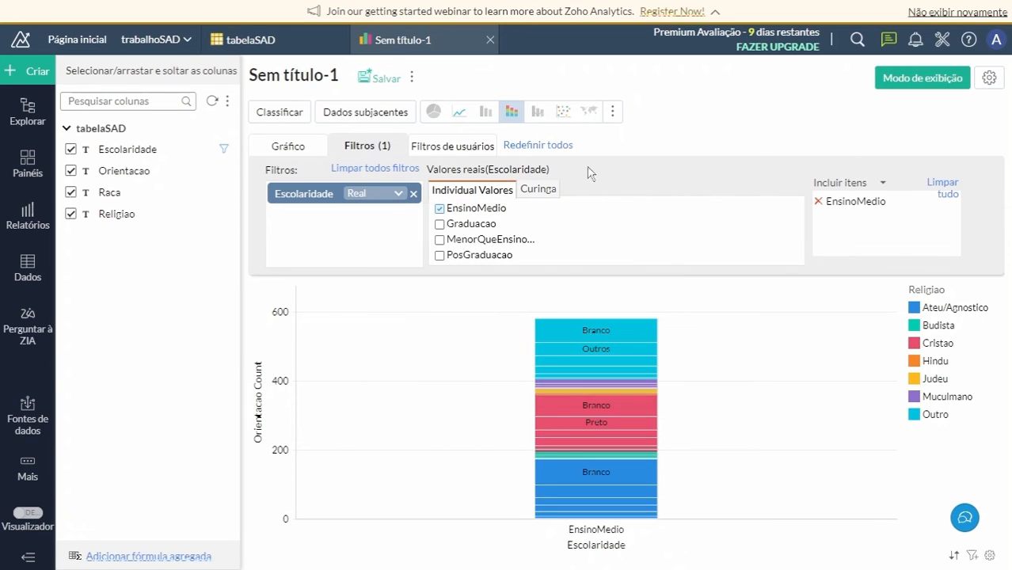
# Switch the filtered chart to a line chart and from there to a scatter chart.
pyautogui.click(613, 113)
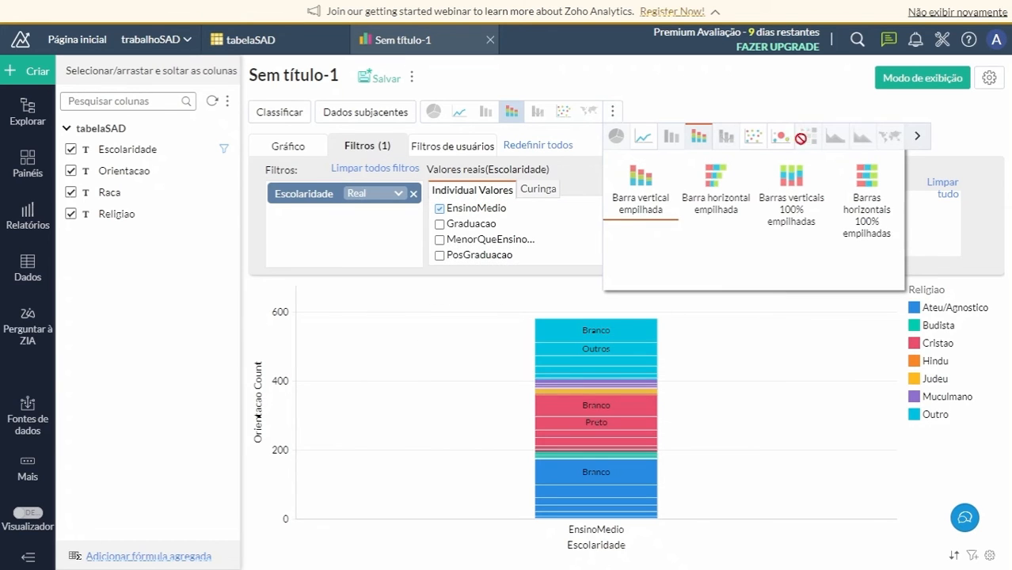
pyautogui.click(642, 136)
pyautogui.click(640, 184)
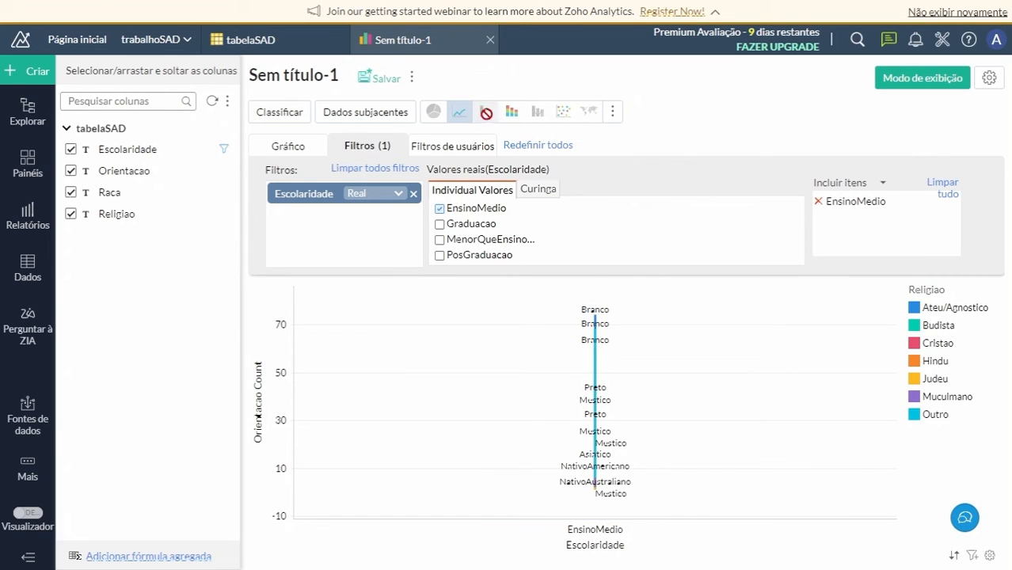
pyautogui.click(572, 113)
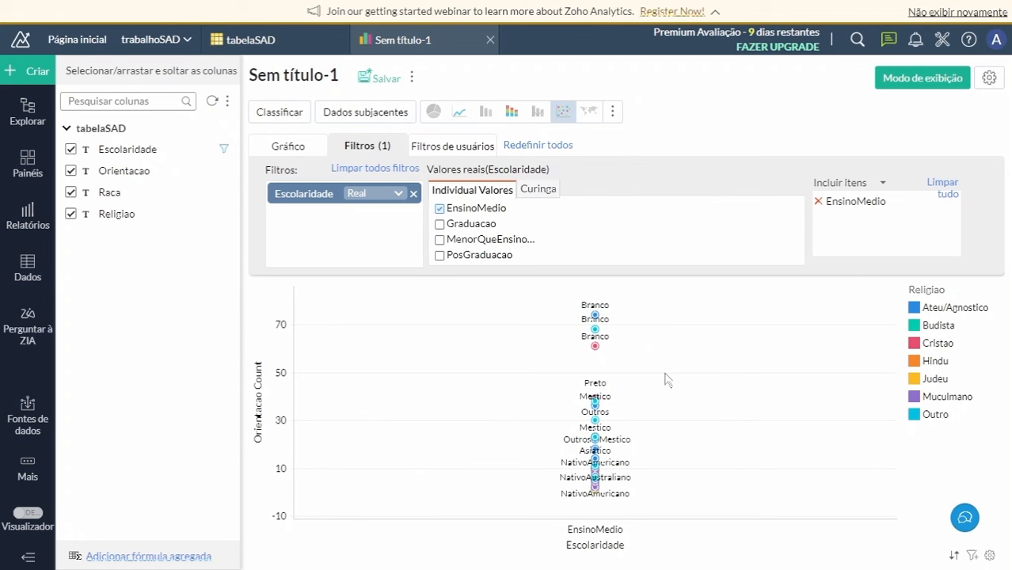
# Change the chart to the Bolha bubble type and close the report without saving it.
pyautogui.click(611, 112)
pyautogui.click(780, 137)
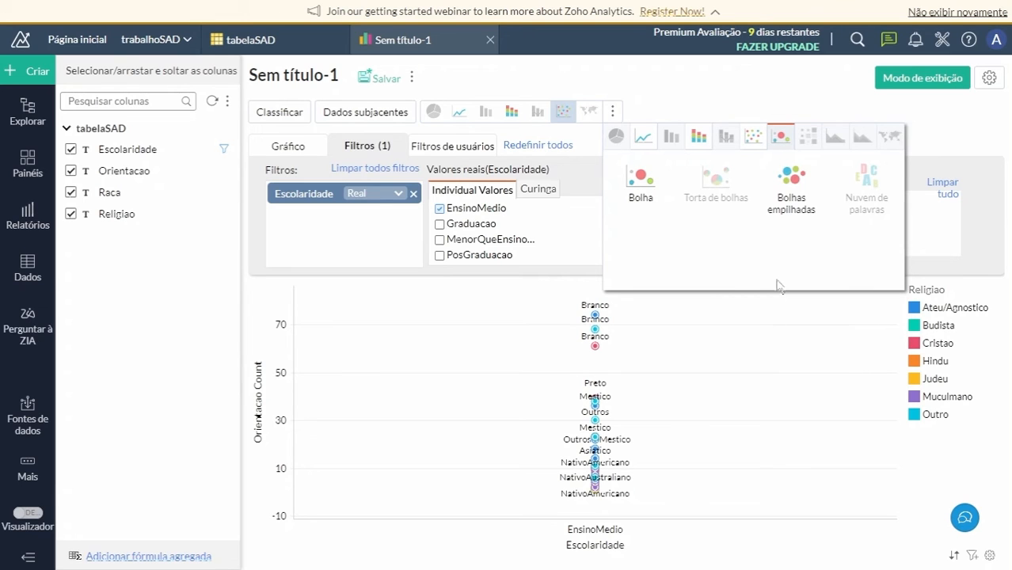
pyautogui.click(641, 180)
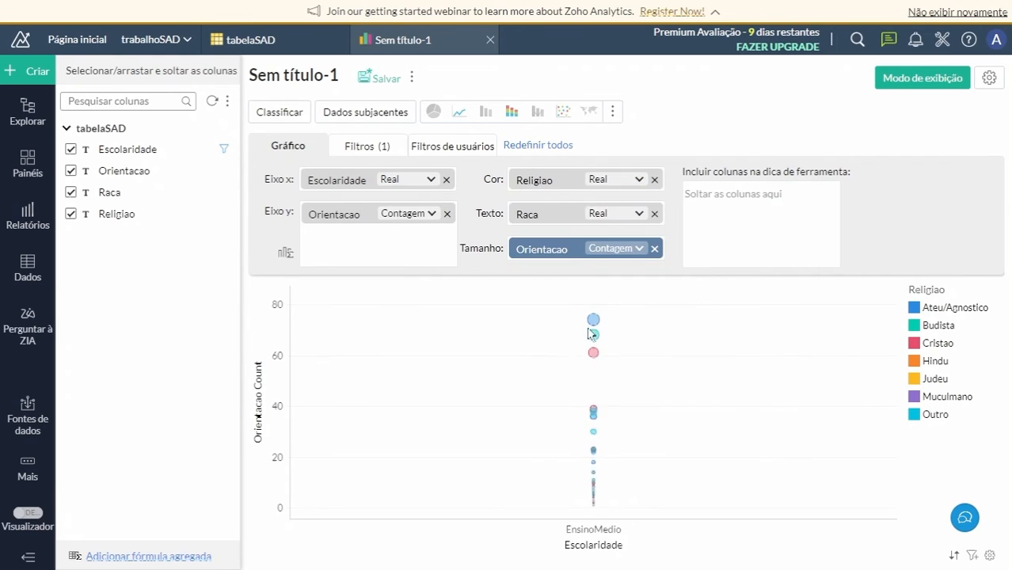
pyautogui.moveTo(590, 305)
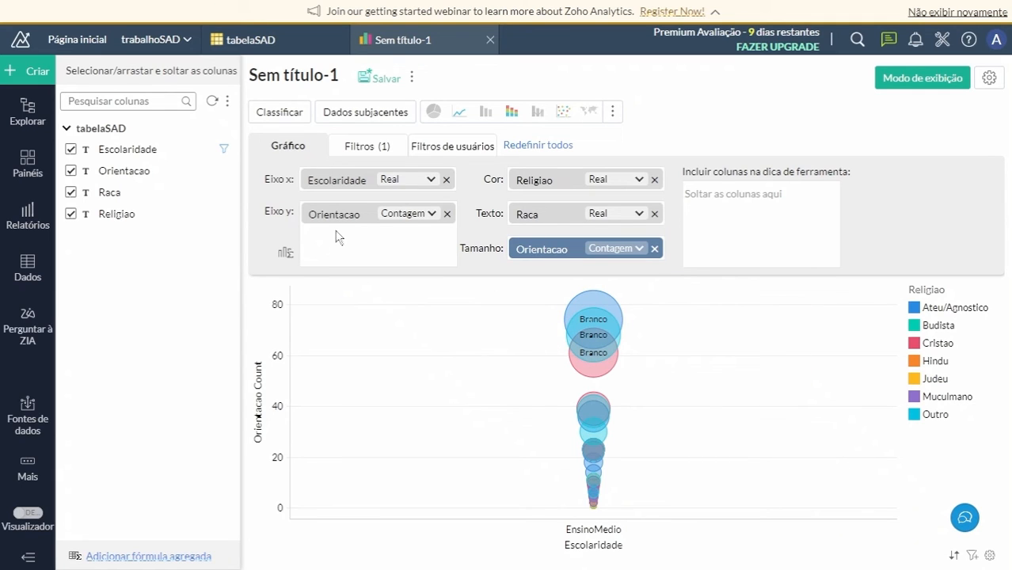
pyautogui.click(490, 40)
pyautogui.click(504, 369)
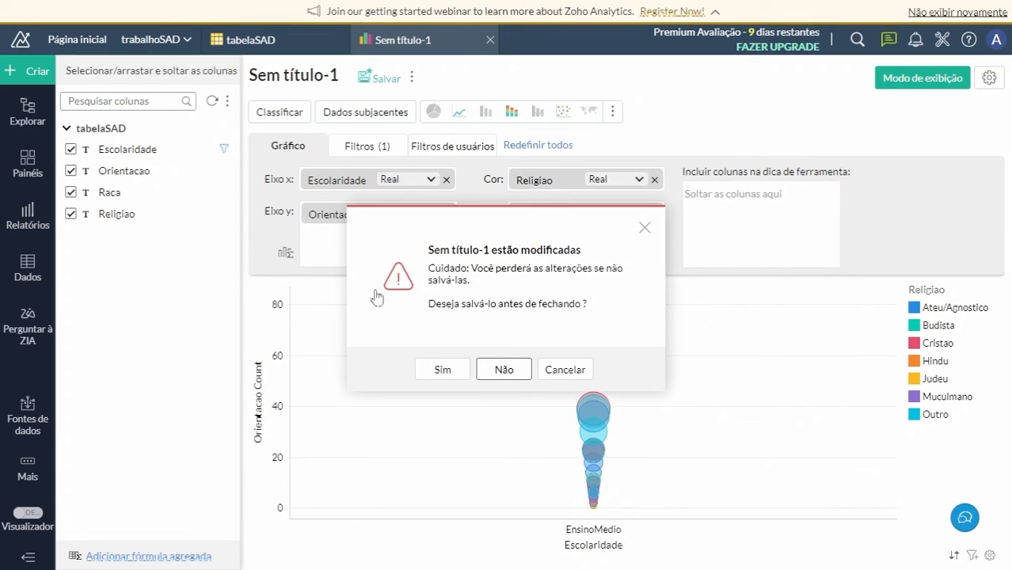
# Create a pivot view with Orientacao as columns and Escolaridade, Raca and Religiao as rows, and generate it.
pyautogui.click(34, 72)
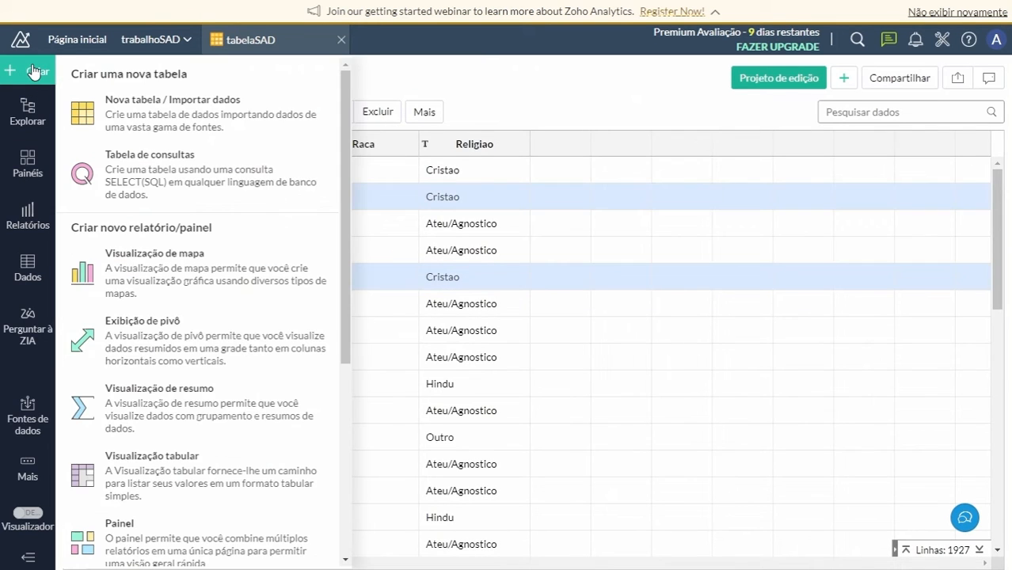
pyautogui.click(161, 340)
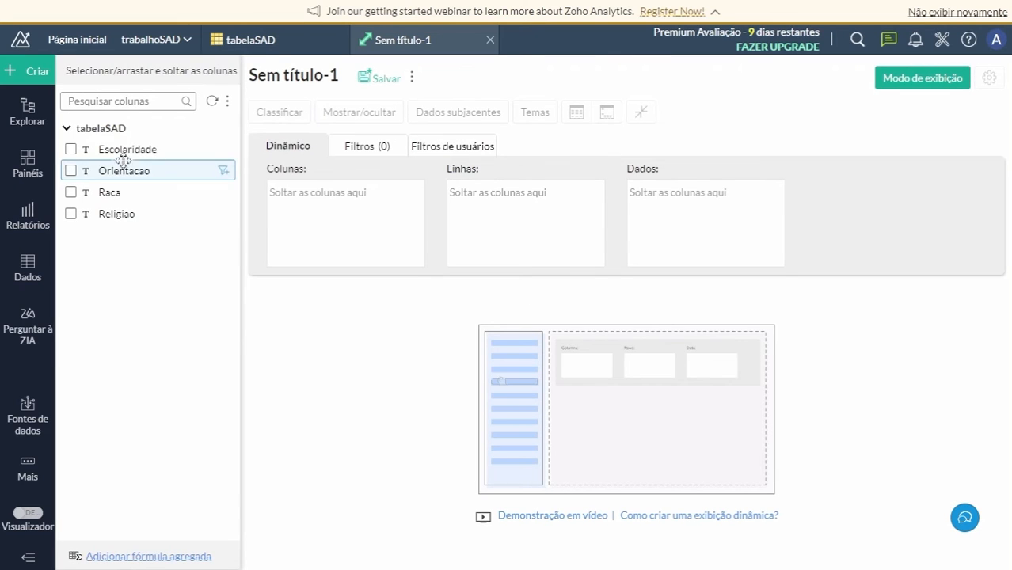
pyautogui.click(70, 150)
pyautogui.click(70, 170)
pyautogui.click(70, 191)
pyautogui.click(70, 214)
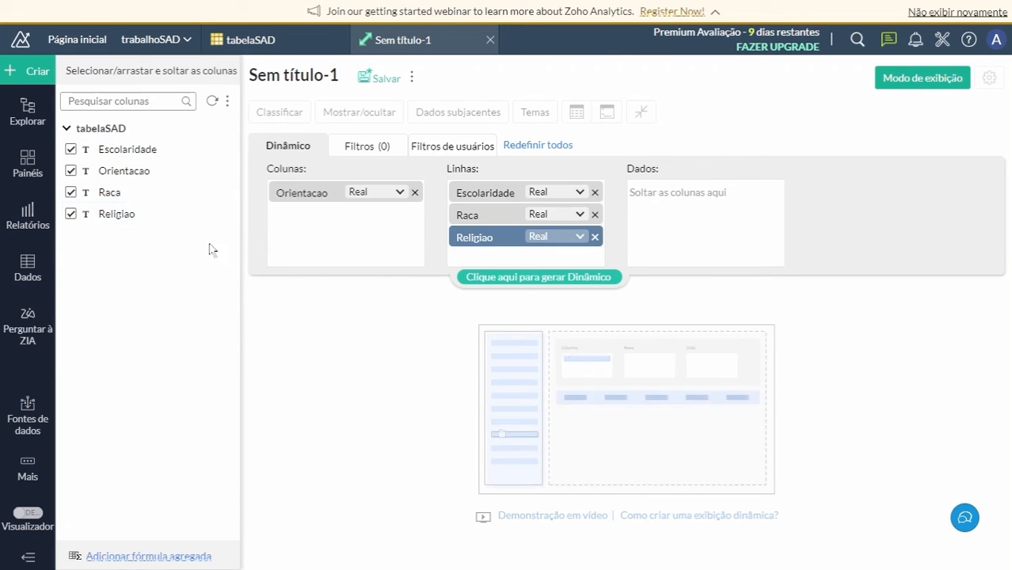
pyautogui.click(536, 281)
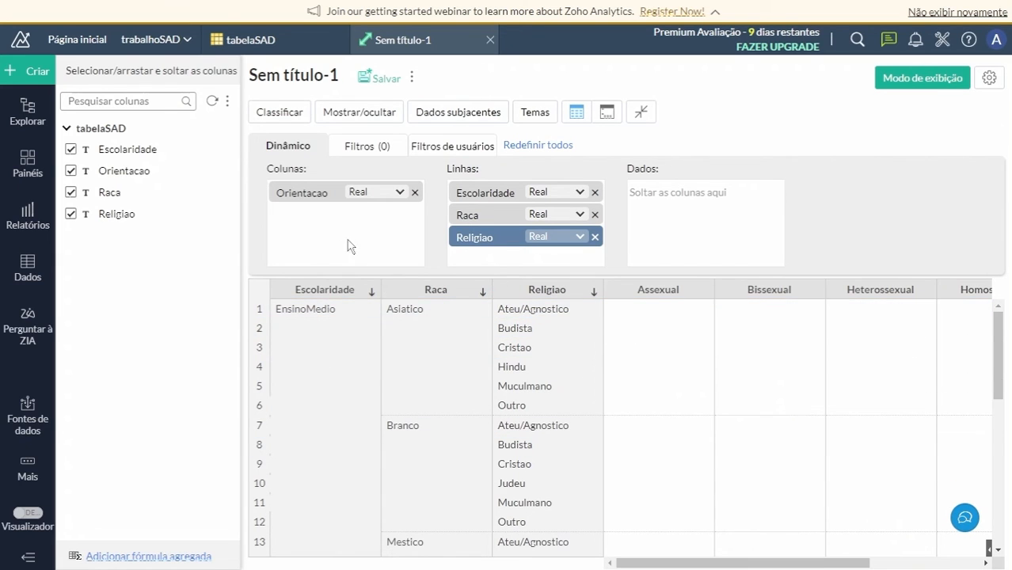
# Filter the pivot view by Escolaridade to include only Graduacao and look through the filtered rows.
pyautogui.click(365, 151)
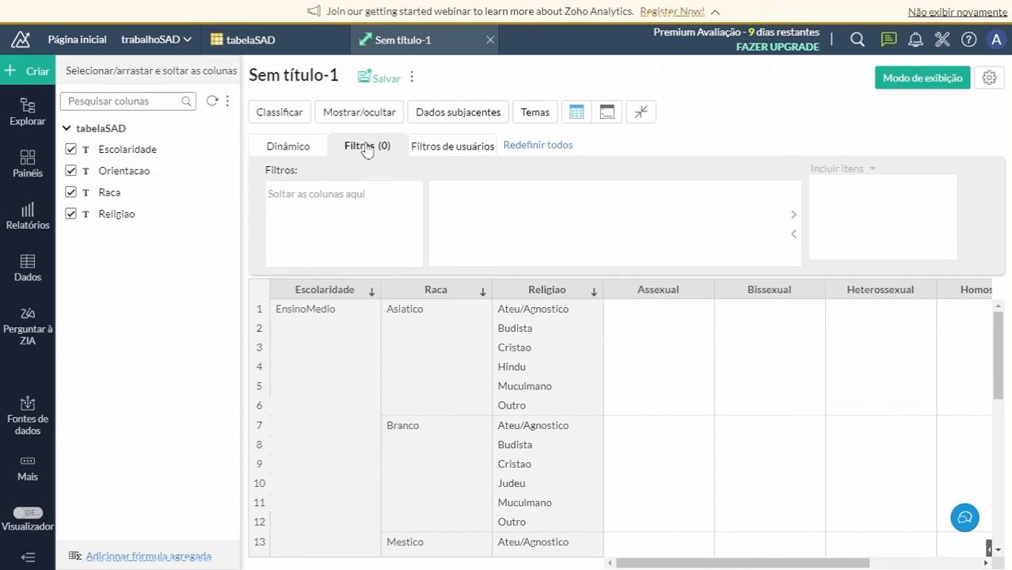
pyautogui.moveTo(131, 149); pyautogui.dragTo(333, 209)
pyautogui.click(445, 225)
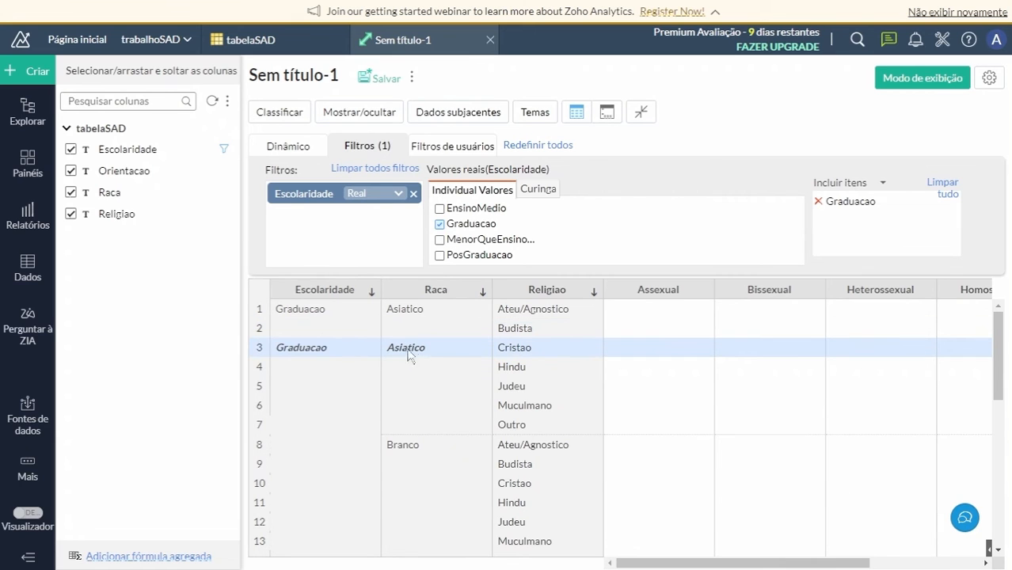
pyautogui.scroll(-6, 419, 437)
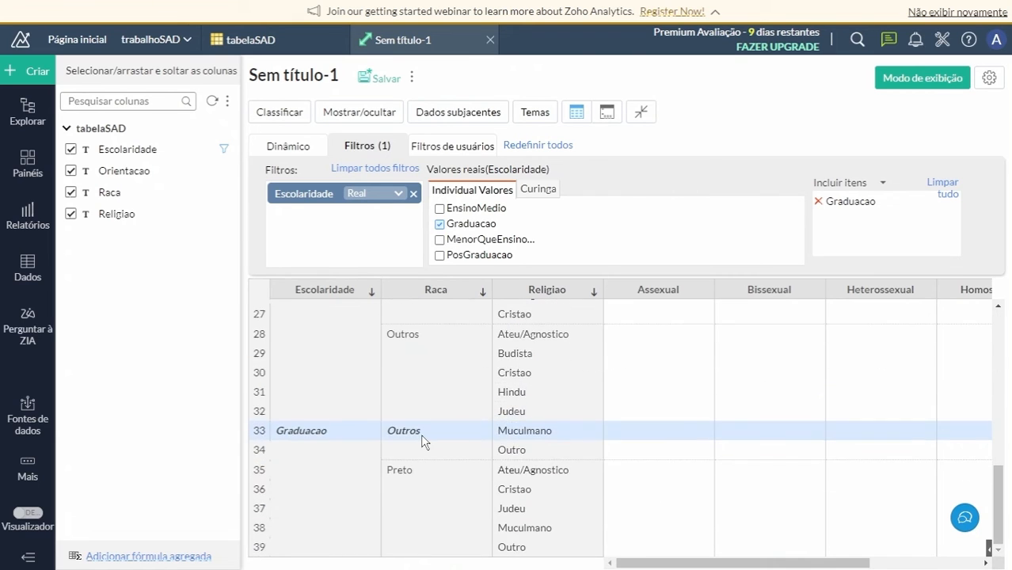
pyautogui.scroll(6, 435, 413)
pyautogui.scroll(2, 435, 413)
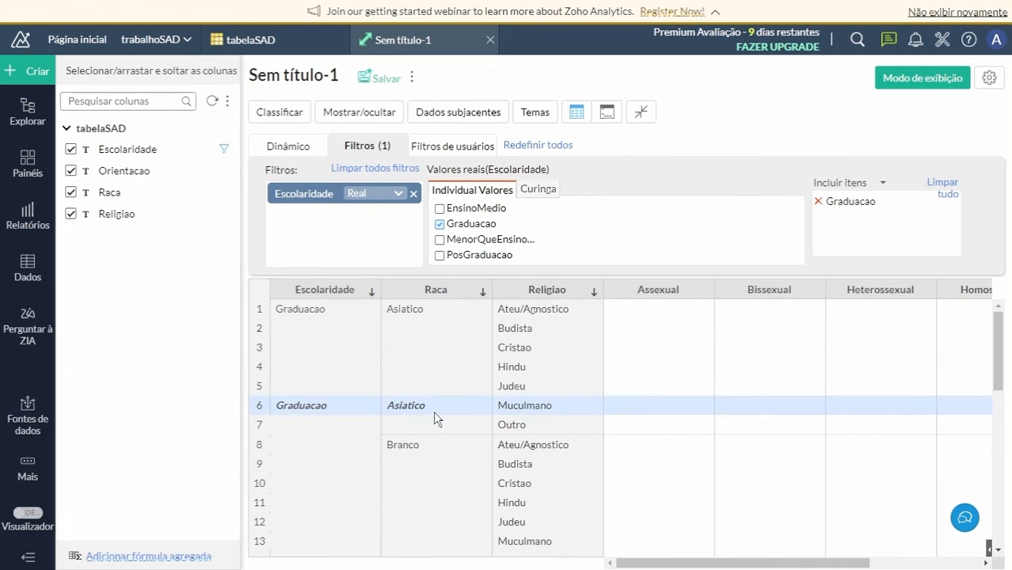
# Remove the Escolaridade filter, regenerate the pivot view, and close it without saving.
pyautogui.click(440, 225)
pyautogui.click(414, 194)
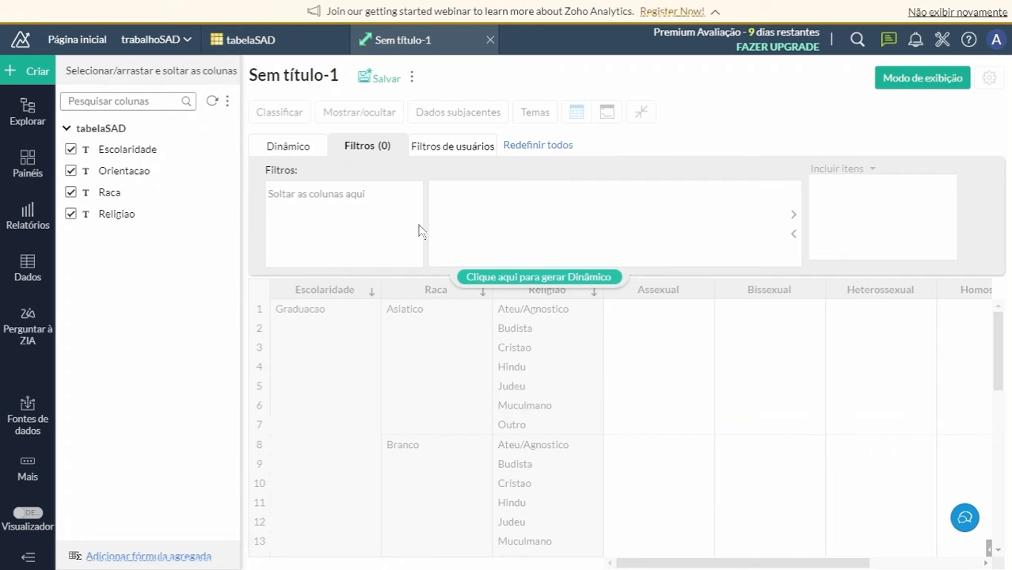
pyautogui.click(519, 276)
pyautogui.click(308, 148)
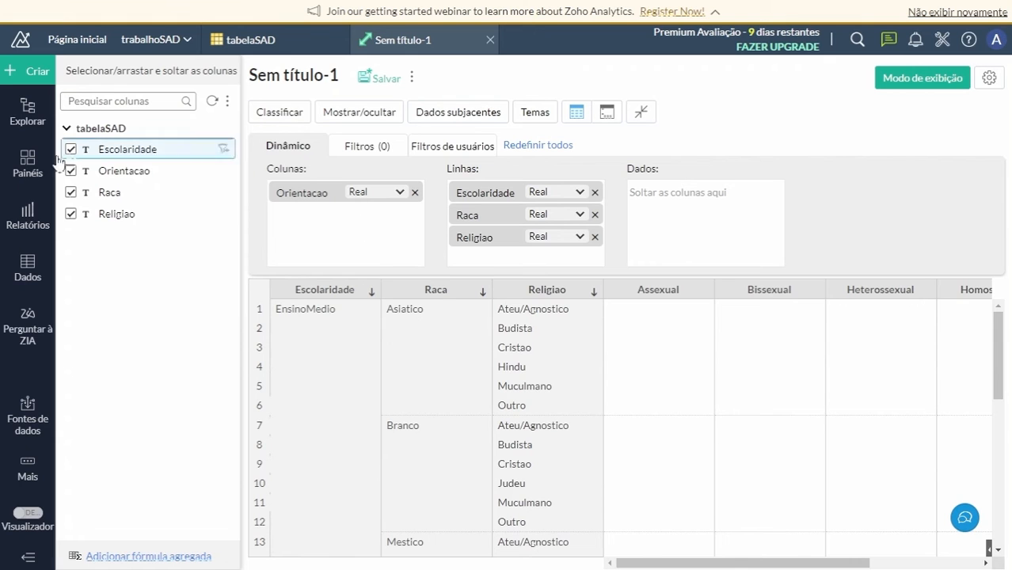
pyautogui.click(490, 39)
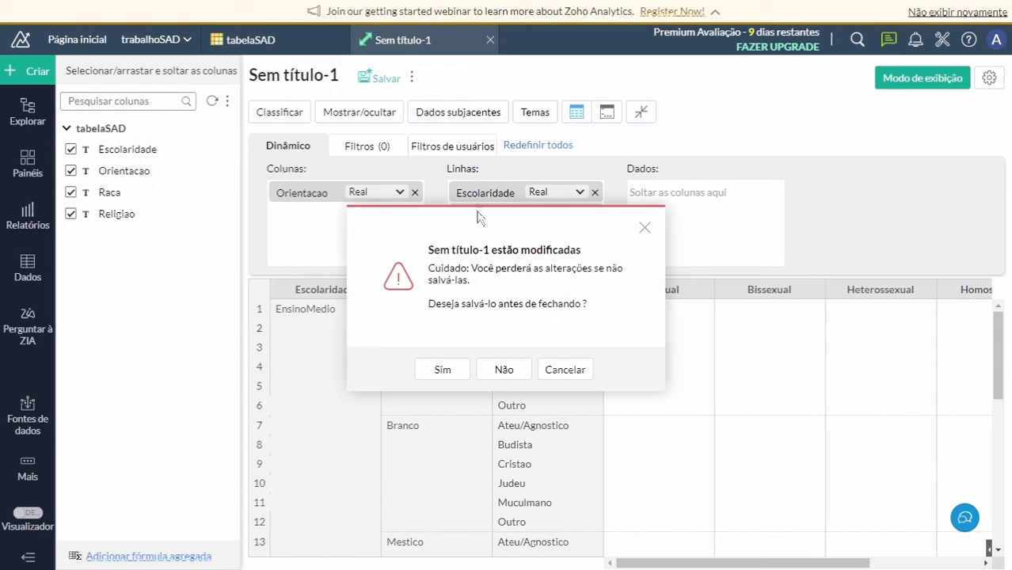
pyautogui.click(505, 367)
# Create a summary view grouped by Escolaridade, Orientacao, Raca and Religiao, and generate it.
pyautogui.click(18, 71)
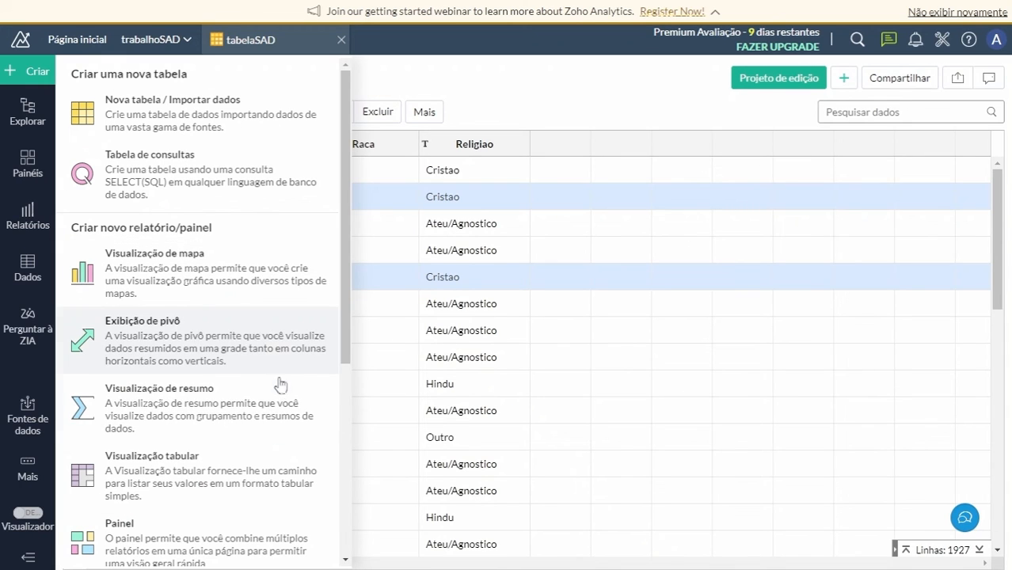
pyautogui.click(219, 431)
pyautogui.click(72, 150)
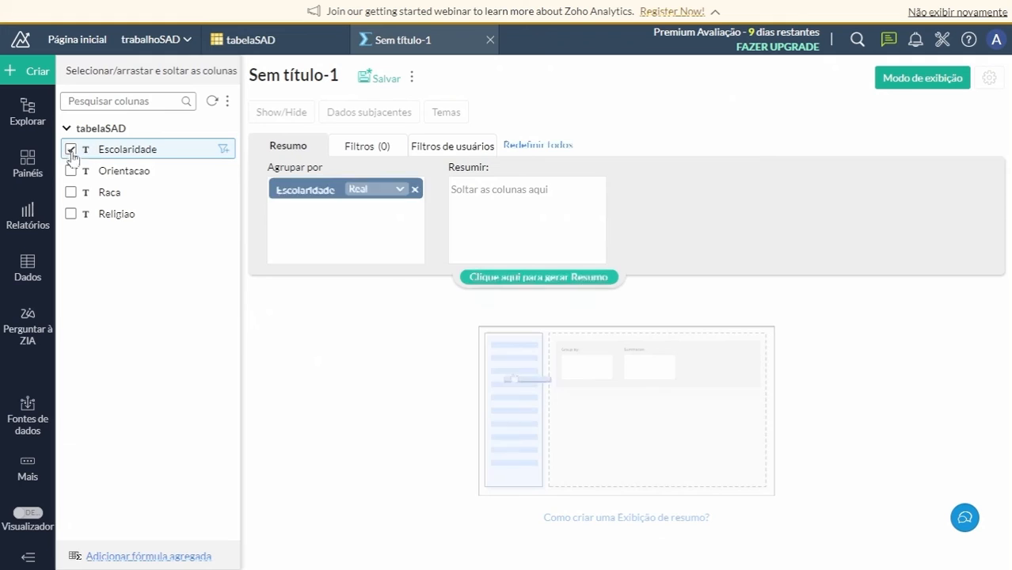
pyautogui.click(71, 170)
pyautogui.click(71, 192)
pyautogui.click(71, 213)
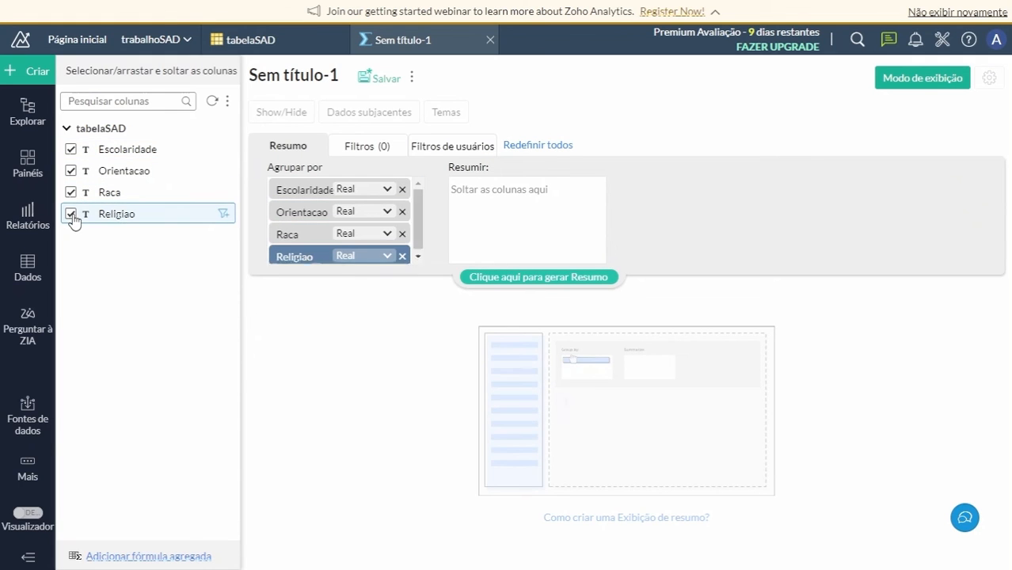
pyautogui.click(535, 283)
# Filter the summary view by Orientacao to include only Bissexual and regenerate it.
pyautogui.click(358, 145)
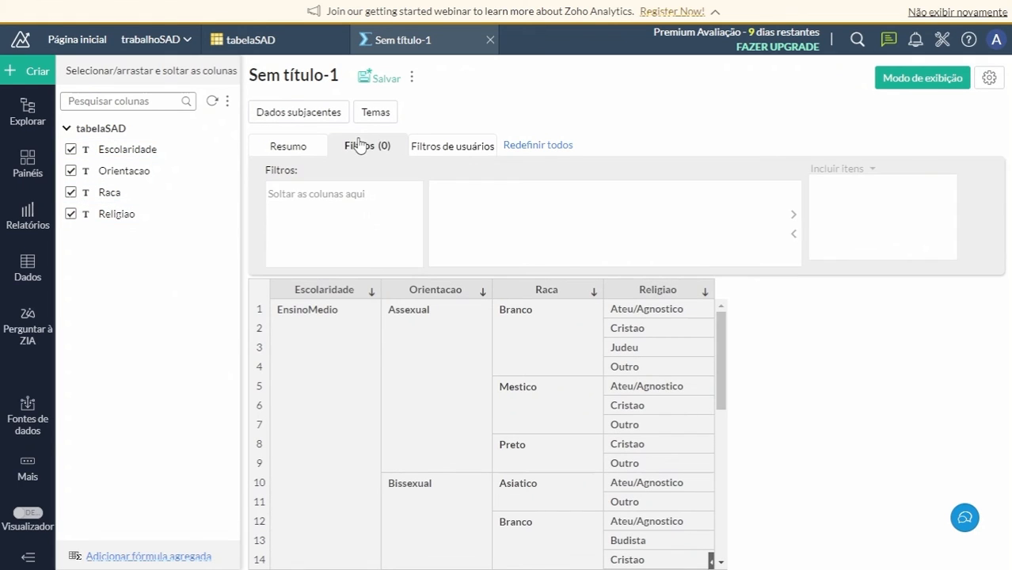
pyautogui.moveTo(121, 171); pyautogui.dragTo(345, 221)
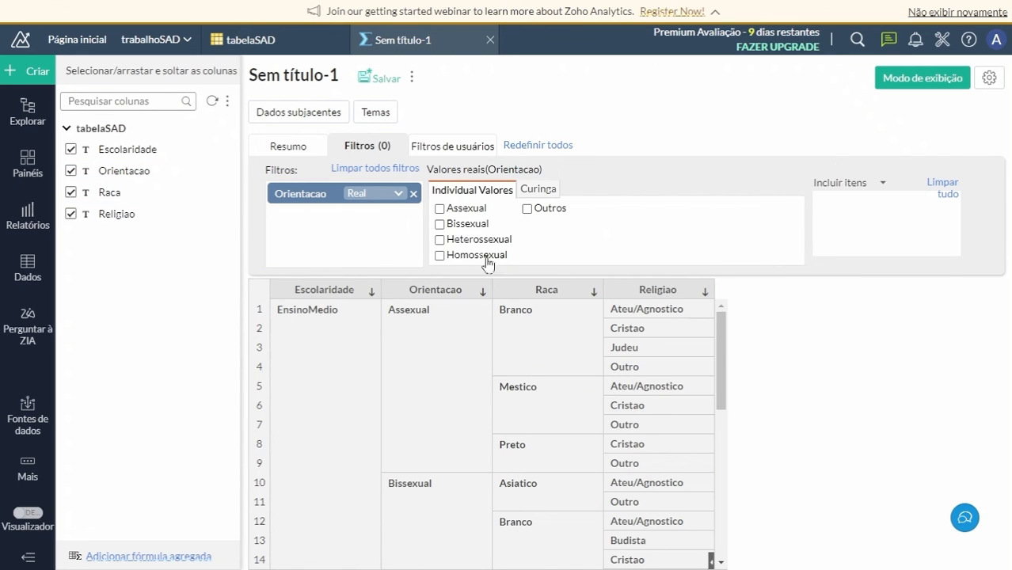
pyautogui.click(440, 224)
pyautogui.click(523, 276)
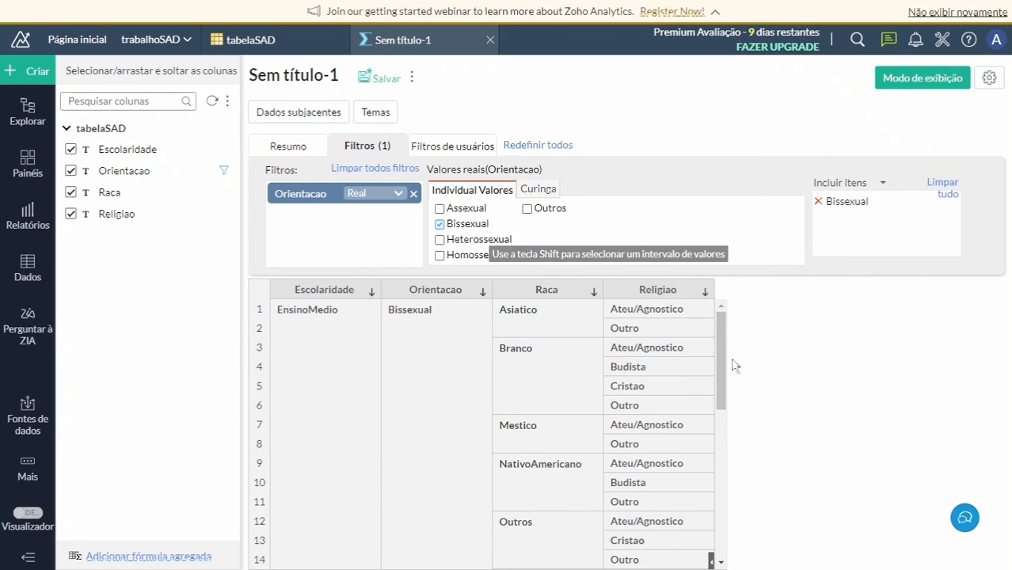
pyautogui.moveTo(724, 341); pyautogui.dragTo(726, 278)
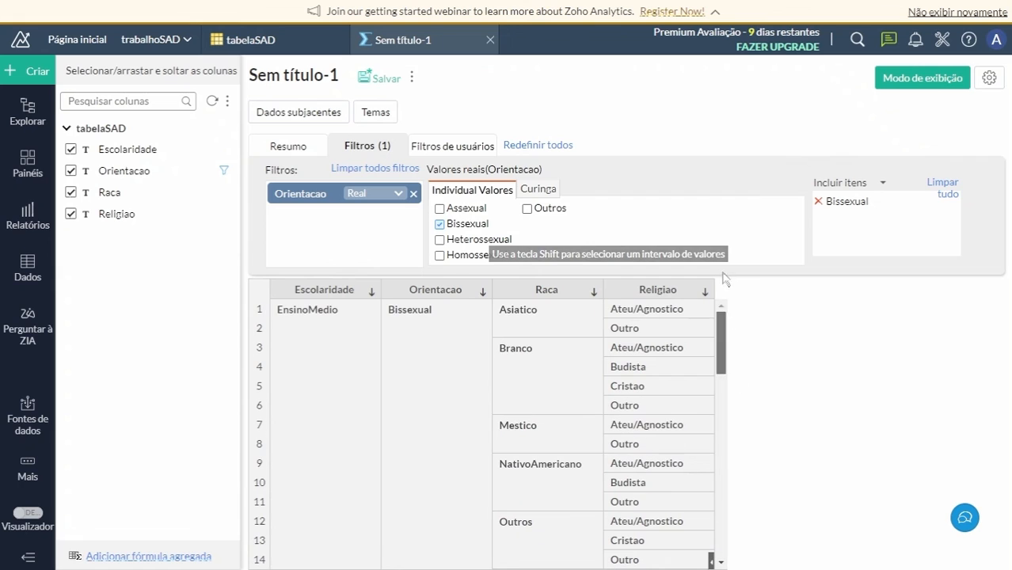
# Add an Escolaridade filter including only Graduacao to the summary view and regenerate it.
pyautogui.moveTo(117, 148); pyautogui.dragTo(333, 212)
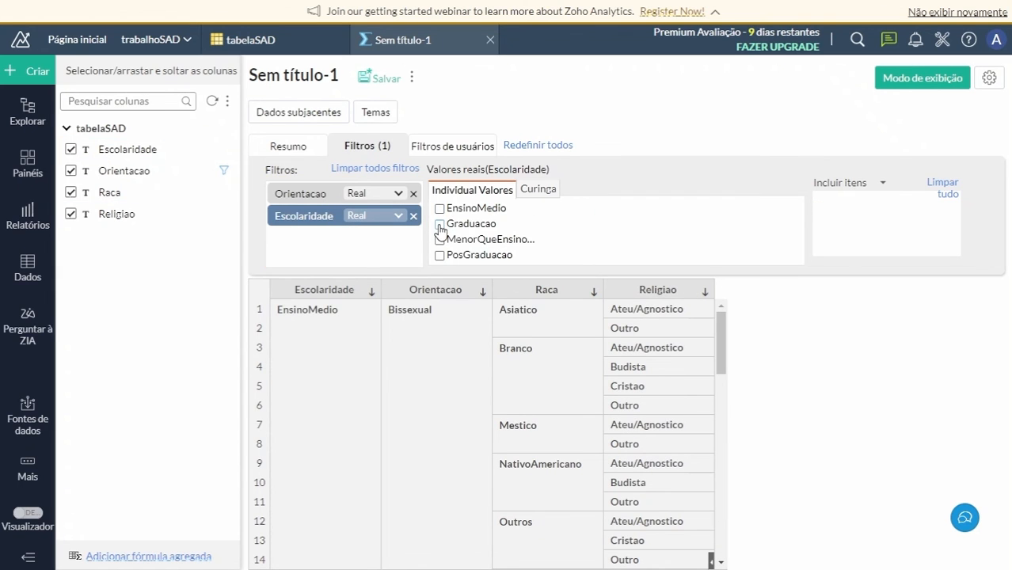
pyautogui.click(440, 225)
pyautogui.click(499, 289)
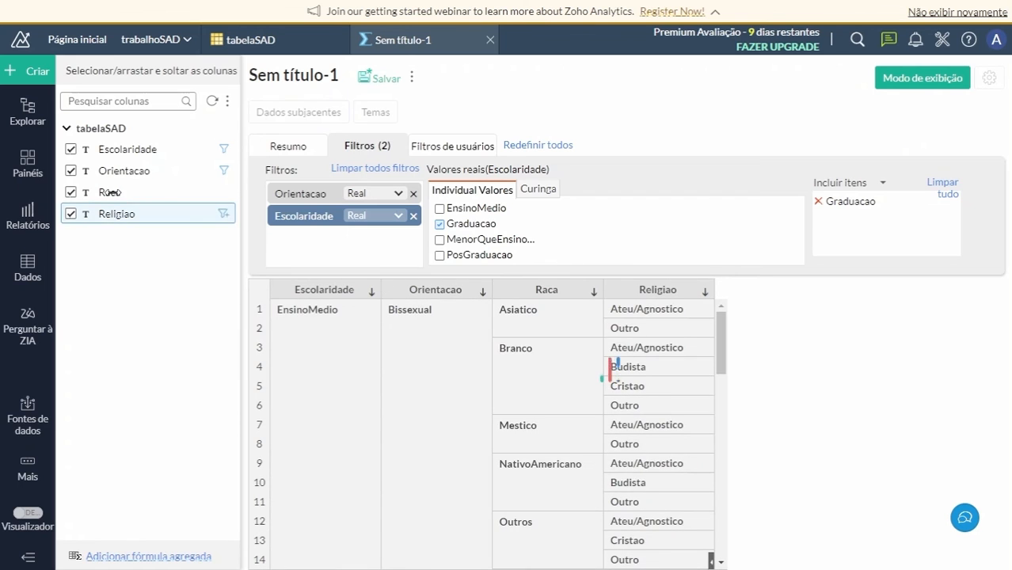
# Add a Raca filter including only Asiatico to the summary view and regenerate it.
pyautogui.moveTo(140, 194); pyautogui.dragTo(340, 239)
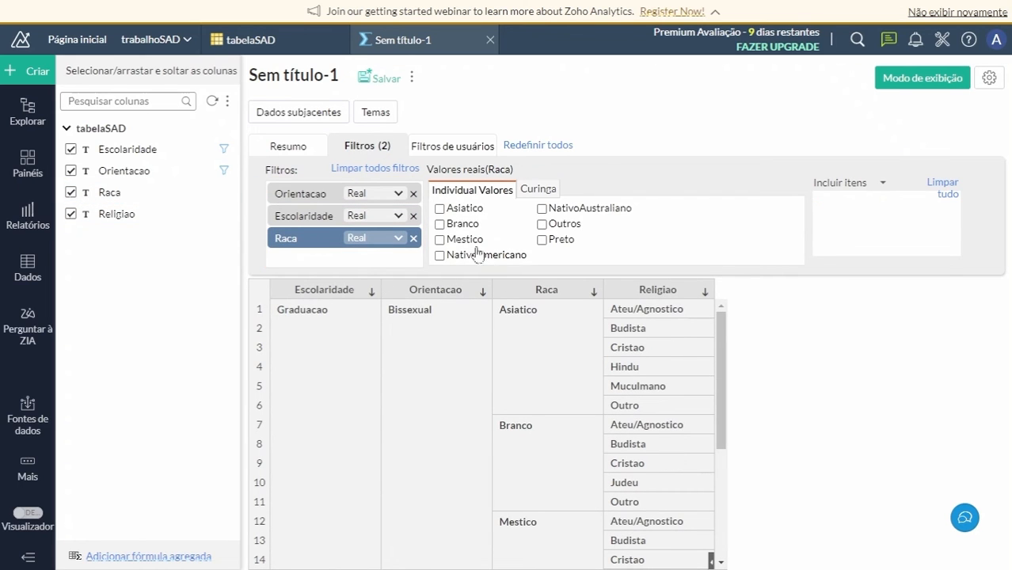
pyautogui.click(440, 209)
pyautogui.click(527, 277)
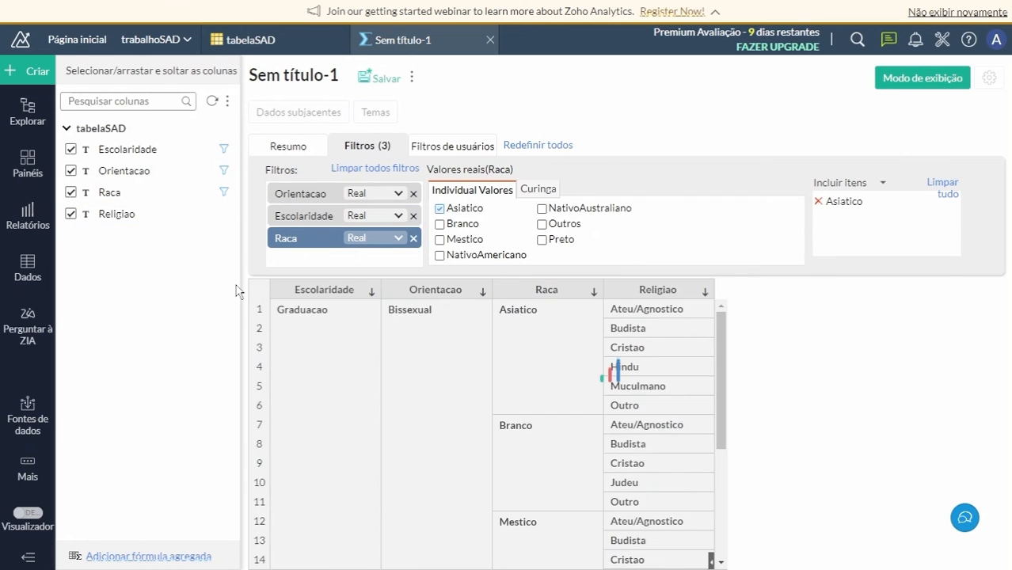
# Add a Religiao filter including only Cristao to the summary view and regenerate it.
pyautogui.moveTo(102, 215); pyautogui.dragTo(321, 241)
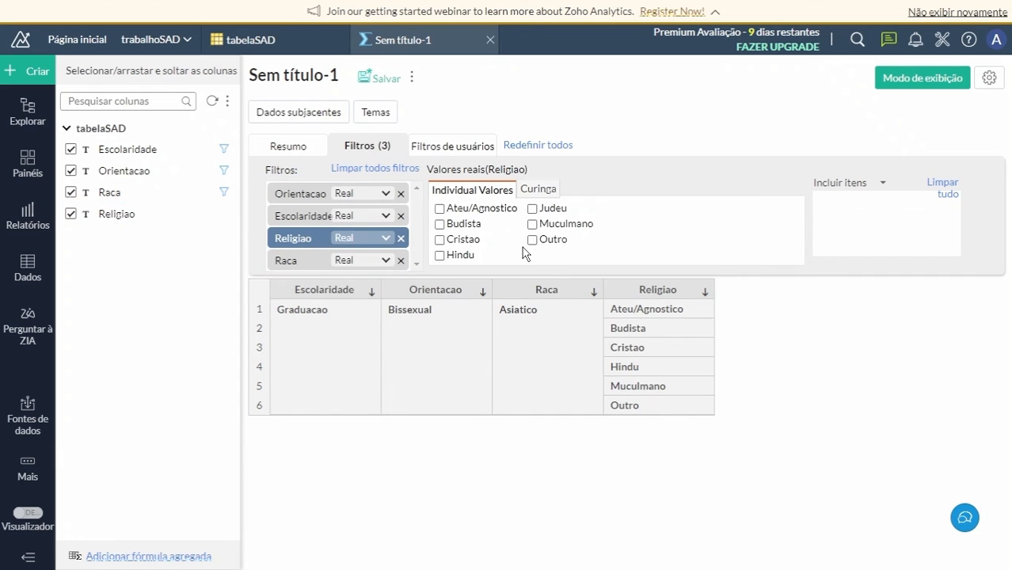
pyautogui.click(440, 240)
pyautogui.click(539, 278)
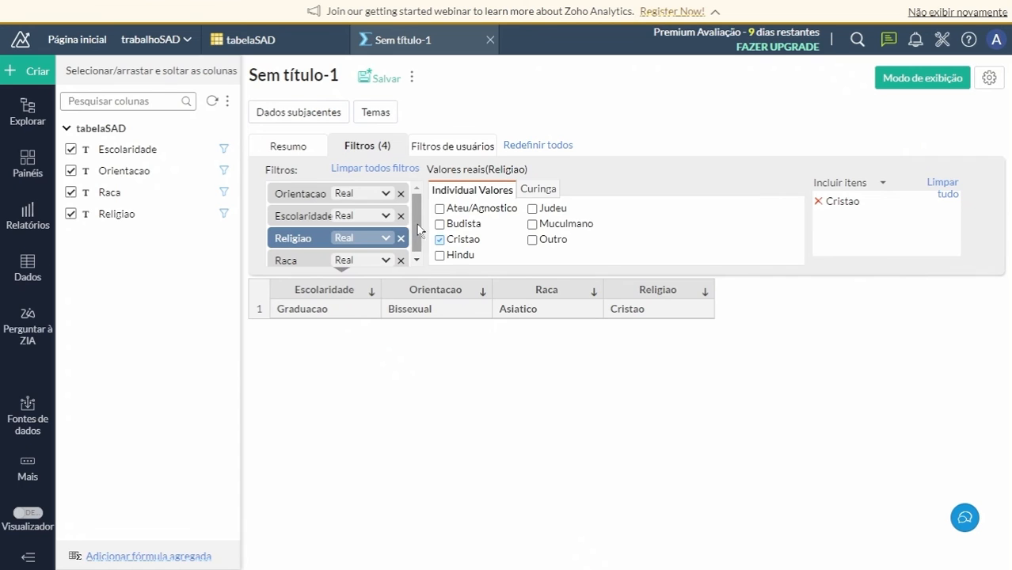
# Check the summary view's list of applied filters and close the view without saving.
pyautogui.scroll(-1, 403, 268)
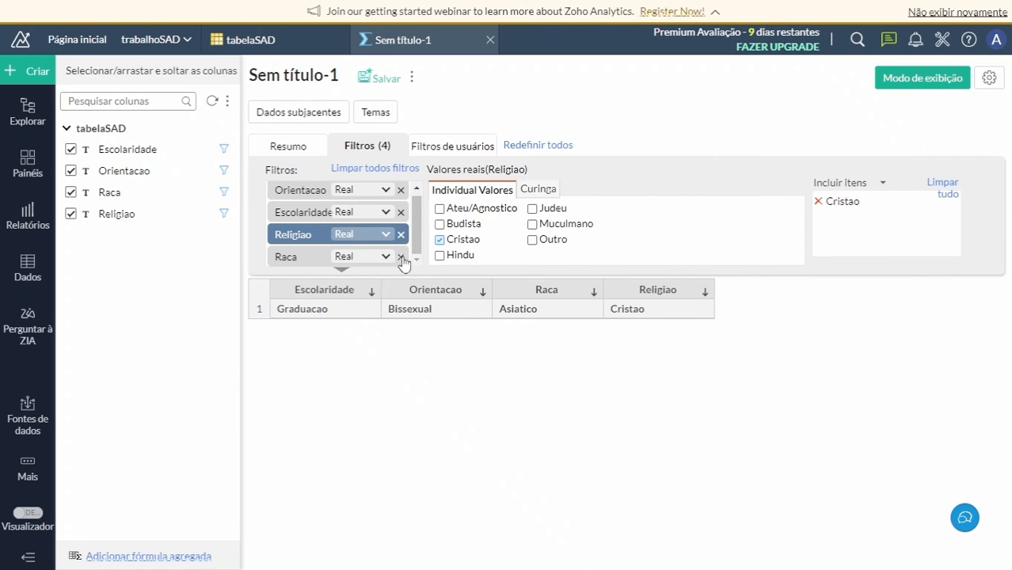
pyautogui.scroll(1, 403, 263)
pyautogui.click(490, 39)
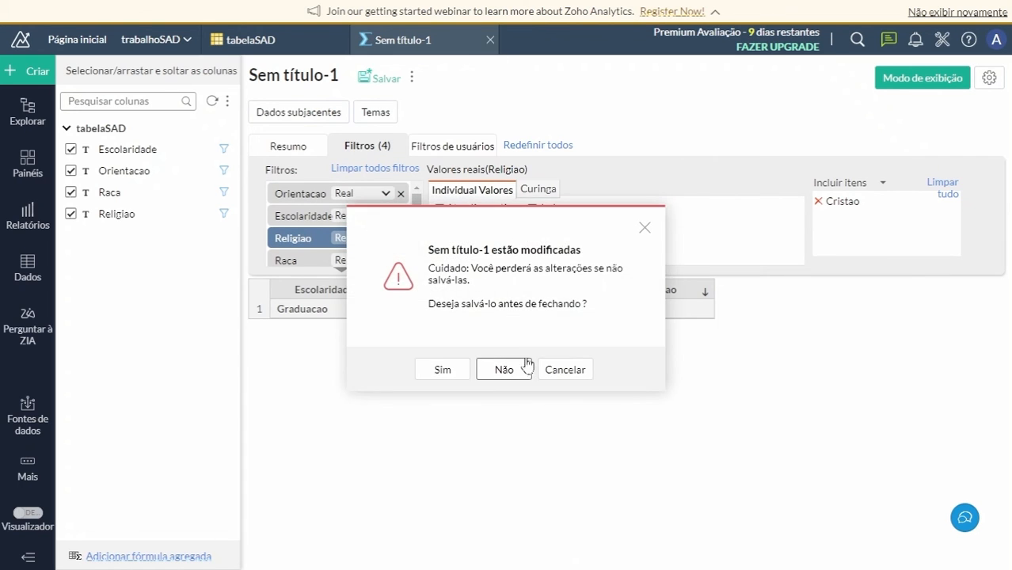
pyautogui.click(504, 369)
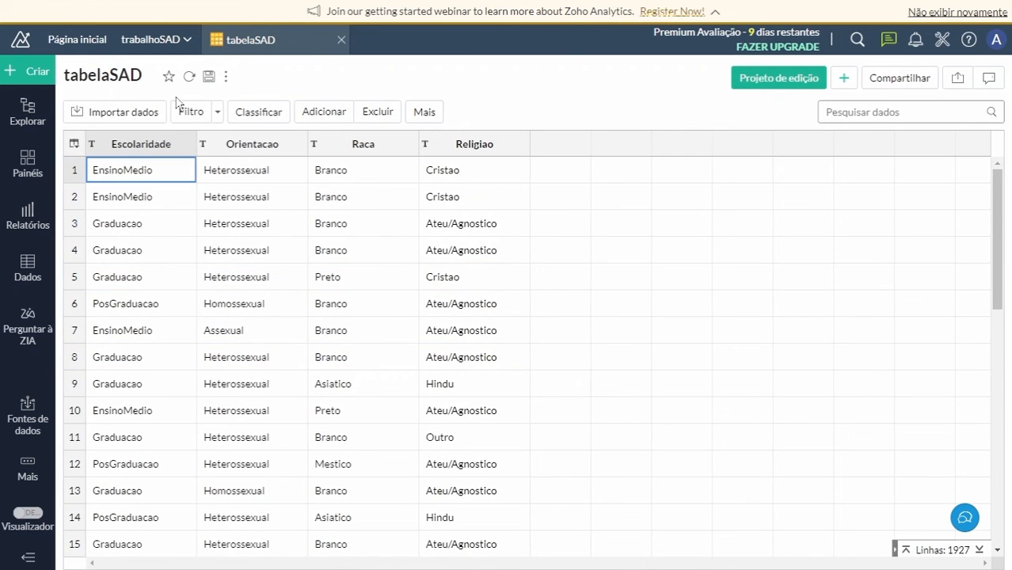
# Create a new dashboard and place the Distribuição de Escolaridade chart on it.
pyautogui.click(25, 71)
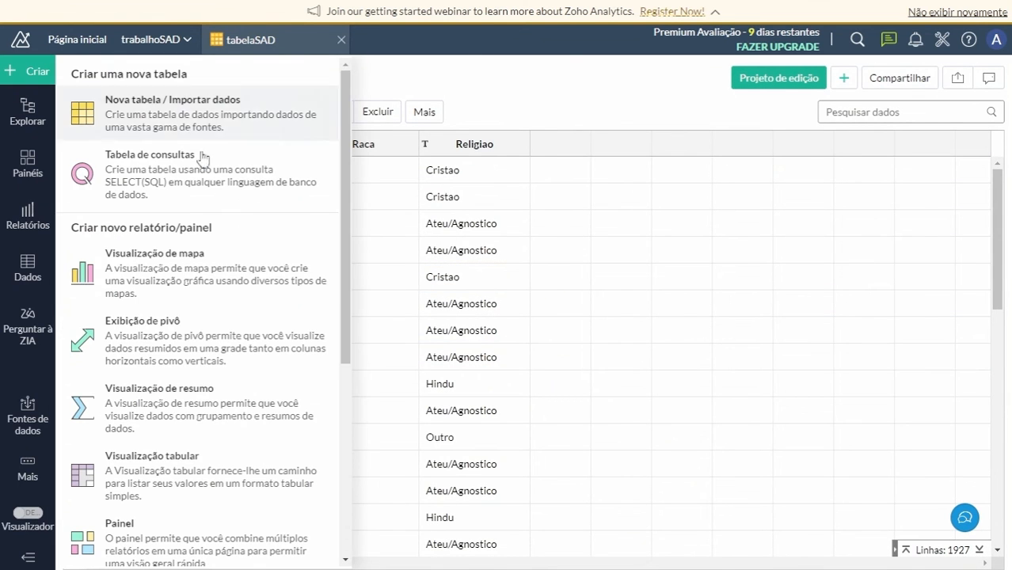
pyautogui.scroll(-4, 207, 285)
pyautogui.scroll(3, 204, 317)
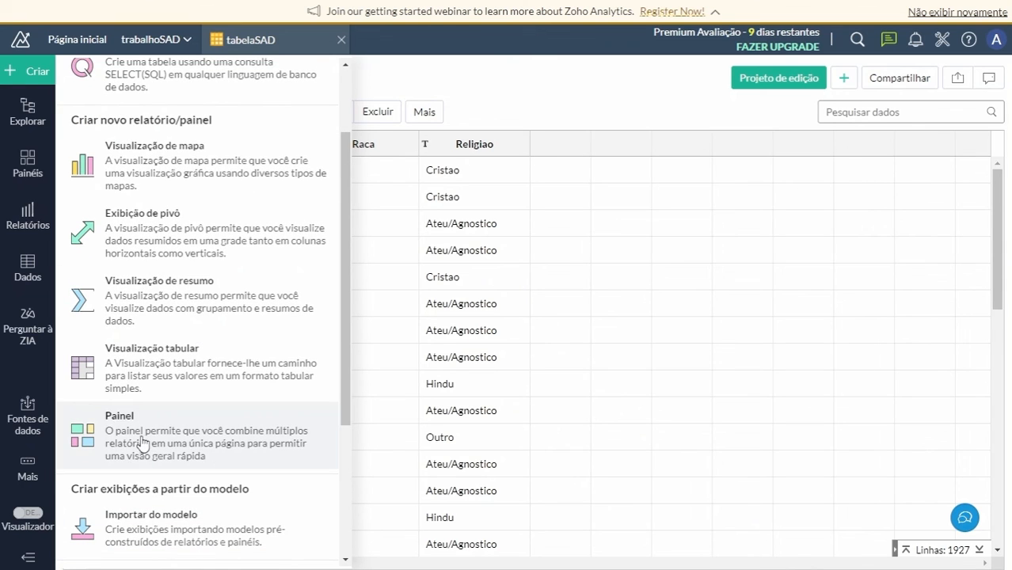
pyautogui.click(143, 442)
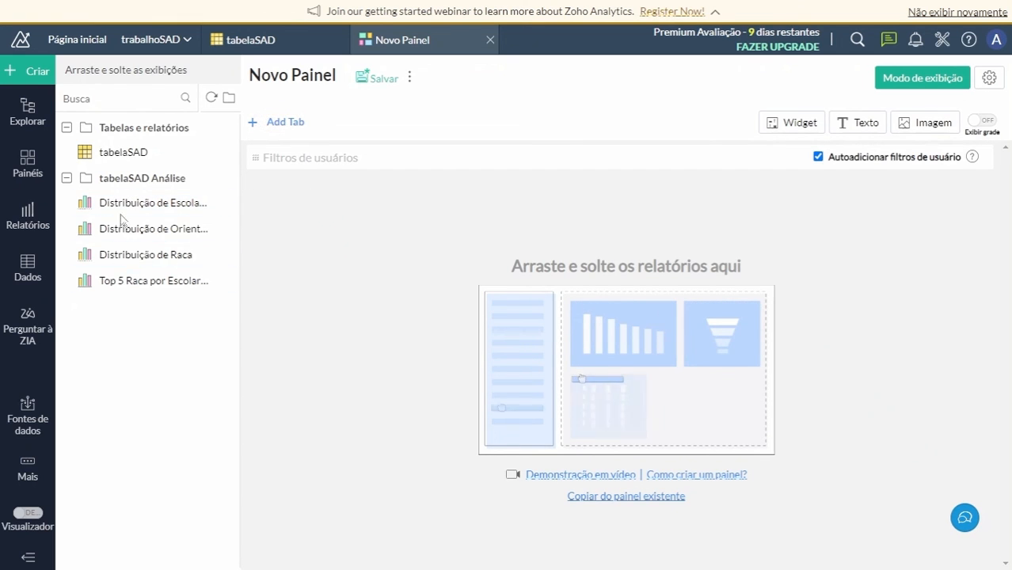
pyautogui.moveTo(121, 203); pyautogui.dragTo(517, 343)
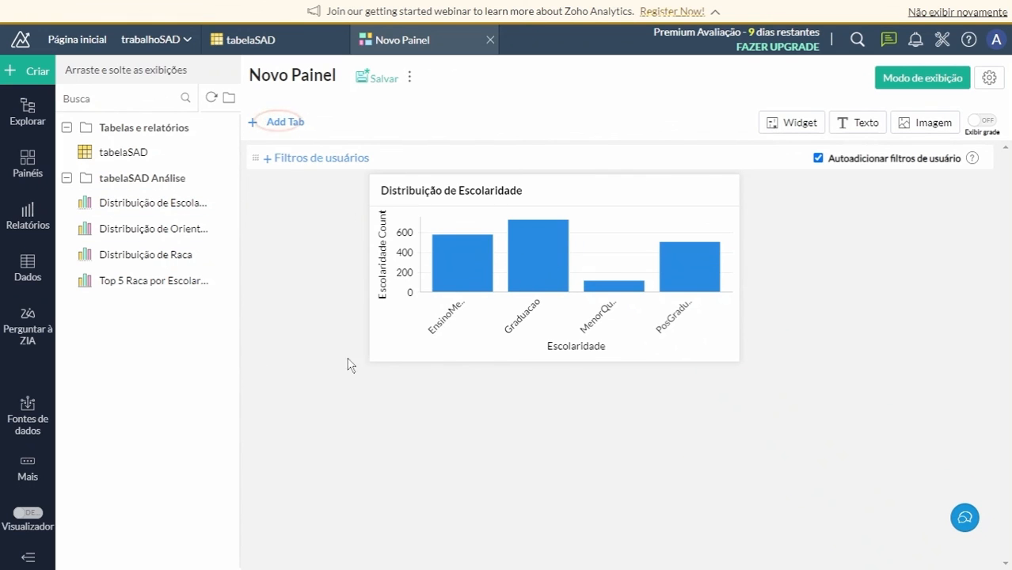
# Rename the new dashboard as Escolaridade.
pyautogui.click(323, 74)
pyautogui.moveTo(355, 76); pyautogui.dragTo(250, 75)
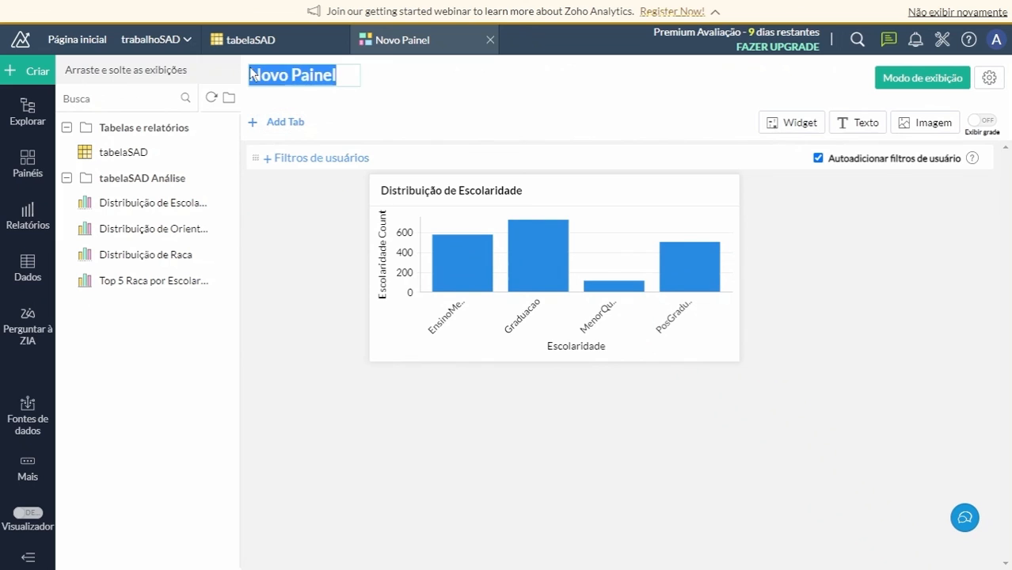
pyautogui.write('Escolarida')
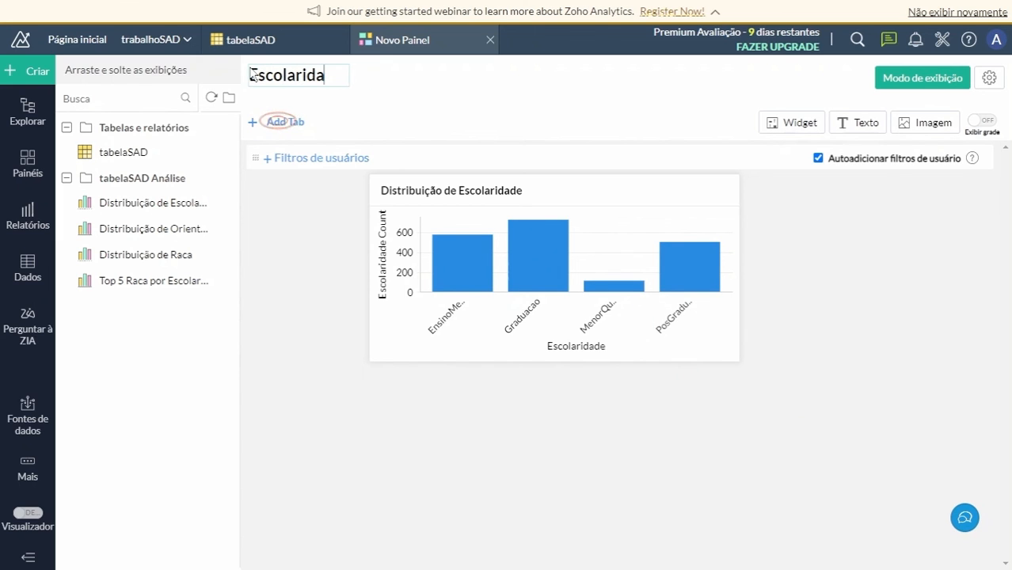
pyautogui.write('ede')
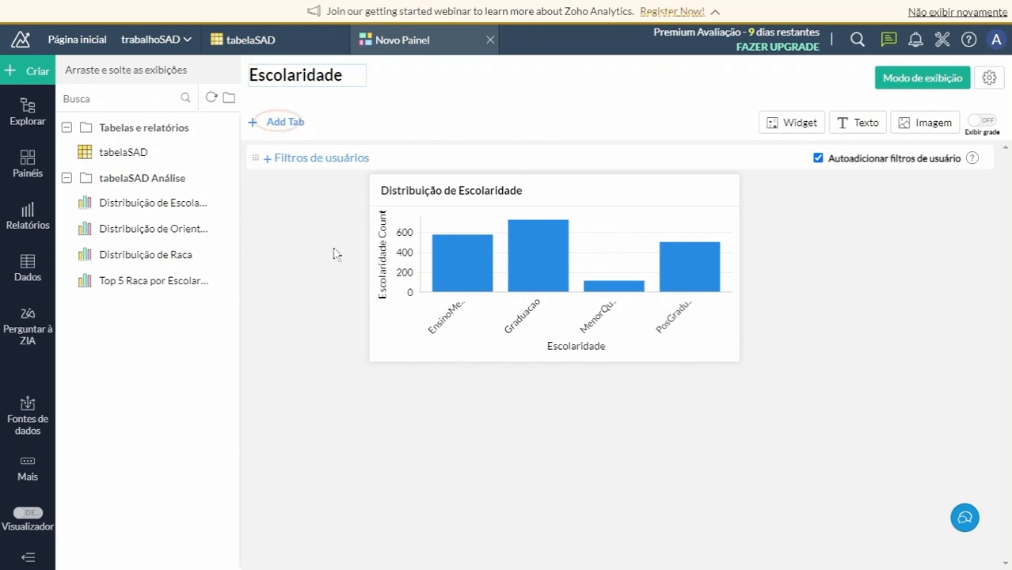
pyautogui.click(334, 255)
# Preview the Escolaridade dashboard in view mode and close it without saving.
pyautogui.click(923, 78)
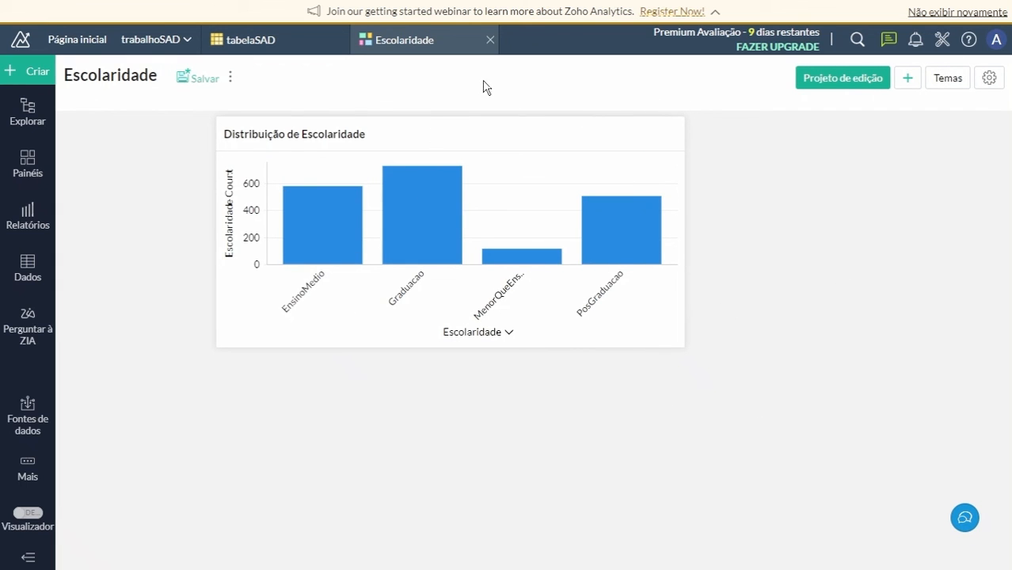
pyautogui.click(489, 40)
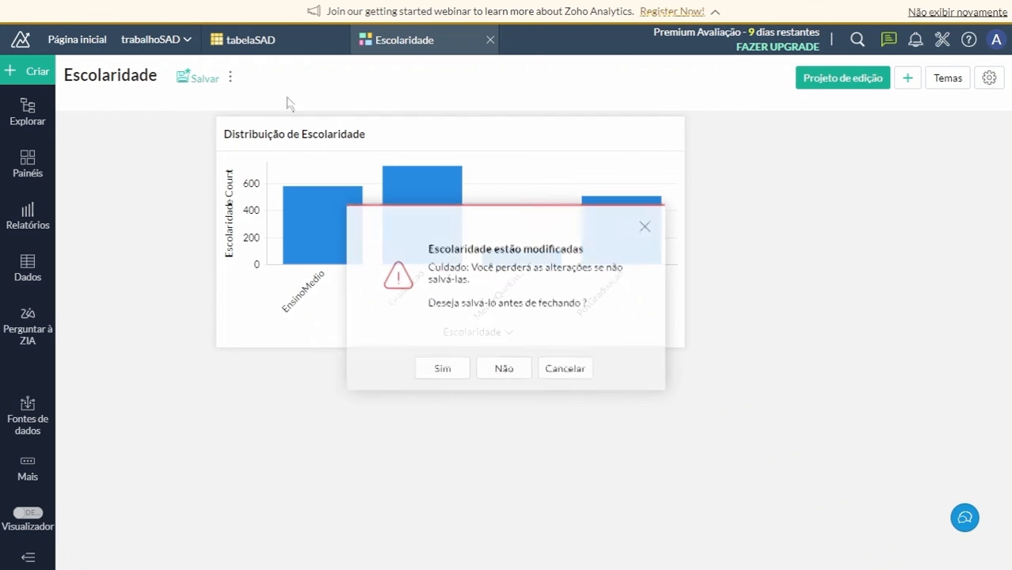
pyautogui.click(500, 367)
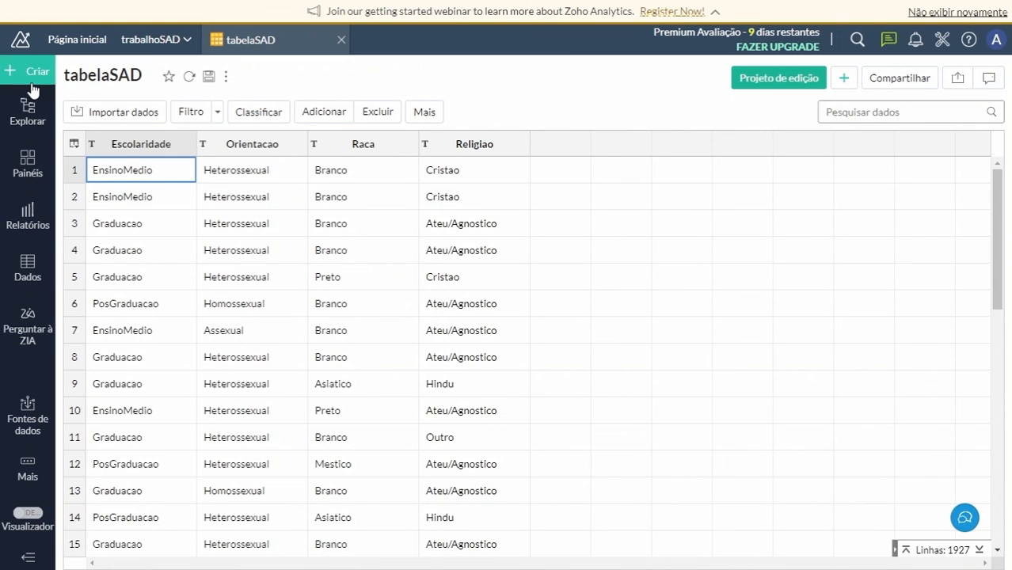
# Open the Zia assistant, turn on Conversation Mode and send the message "Hello".
pyautogui.click(29, 215)
pyautogui.click(40, 264)
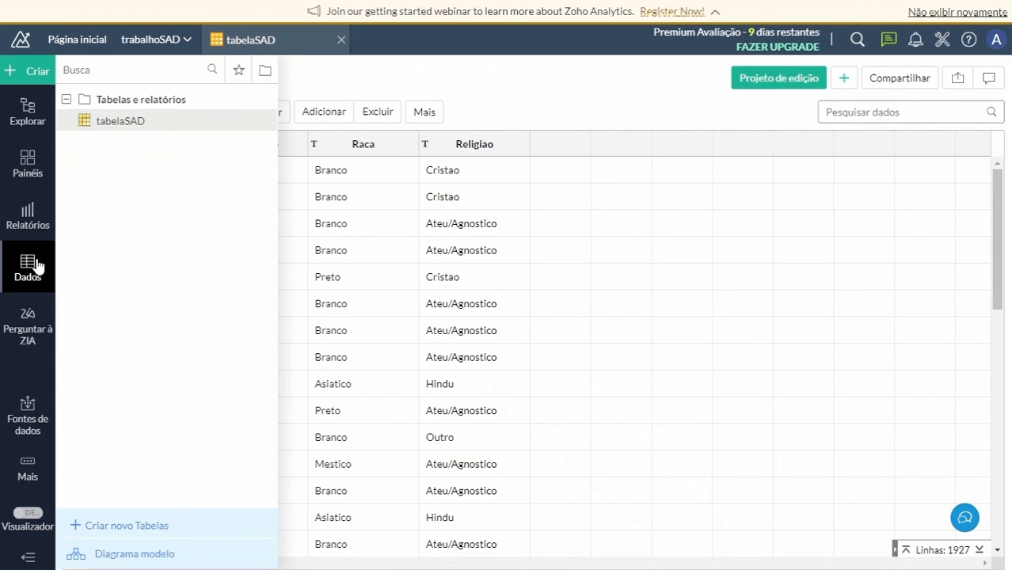
pyautogui.click(30, 321)
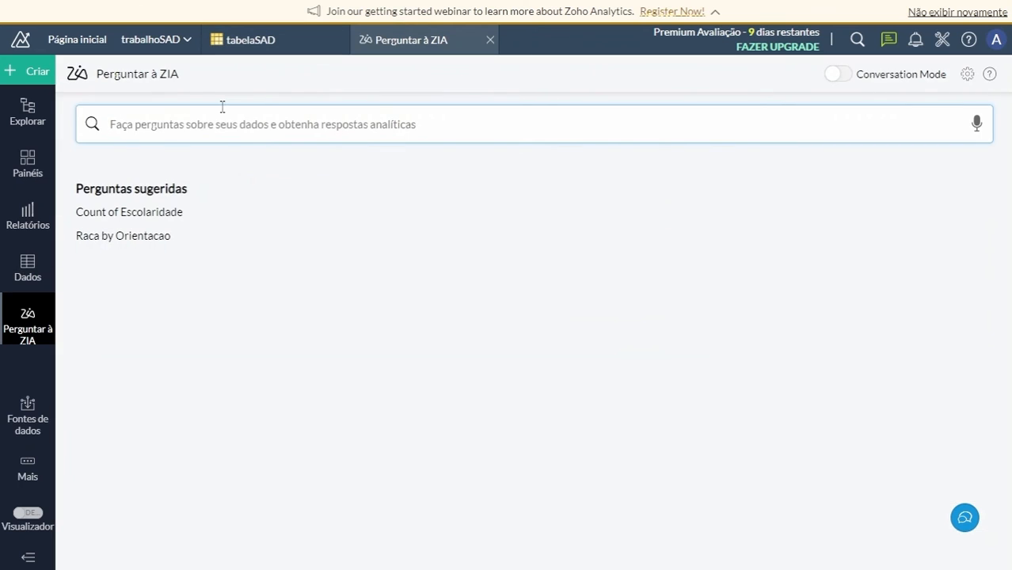
pyautogui.click(846, 74)
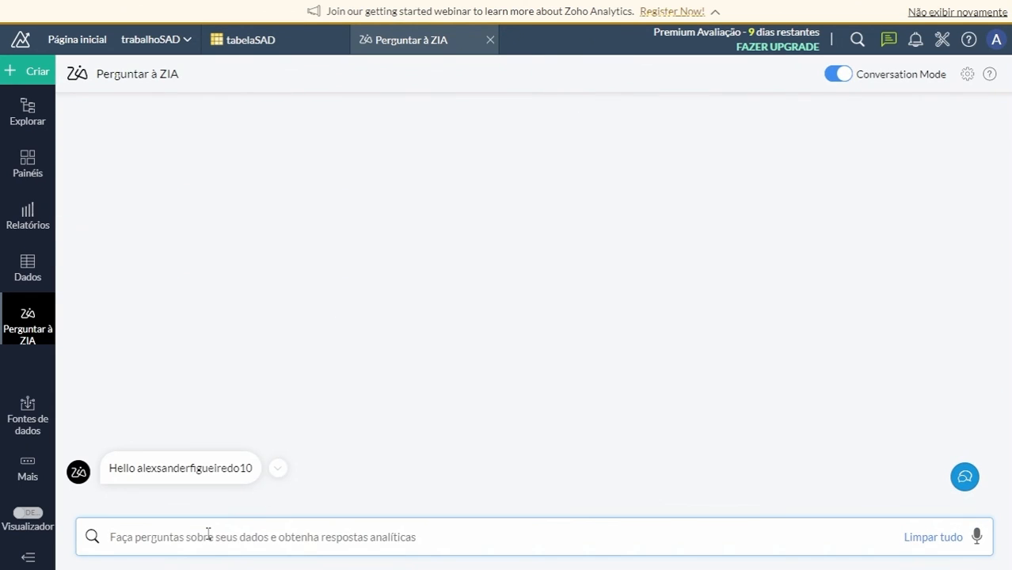
pyautogui.write('Hello')
pyautogui.press('Return')
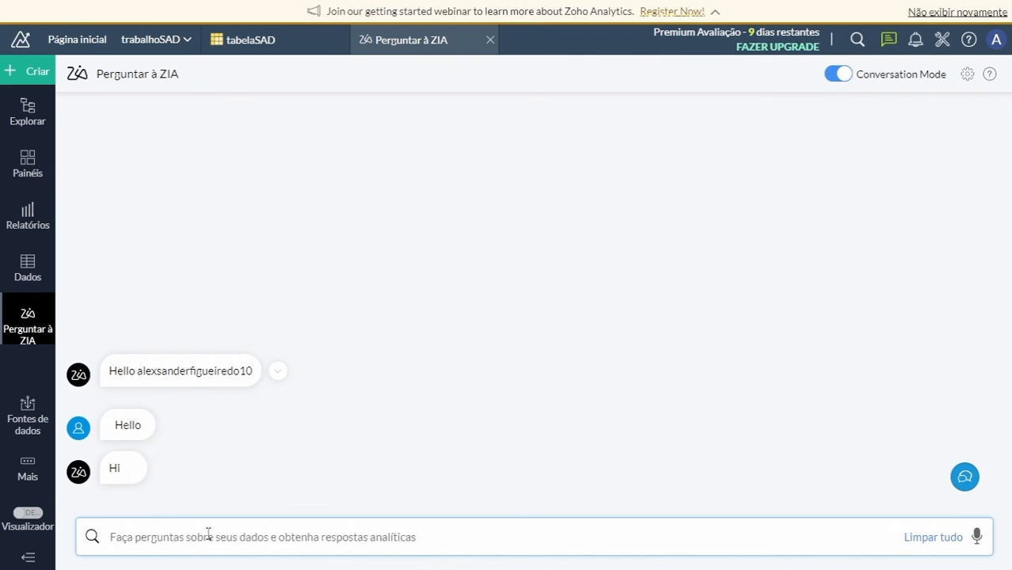
# Ask Zia the suggested query "total" in the conversation.
pyautogui.click(208, 536)
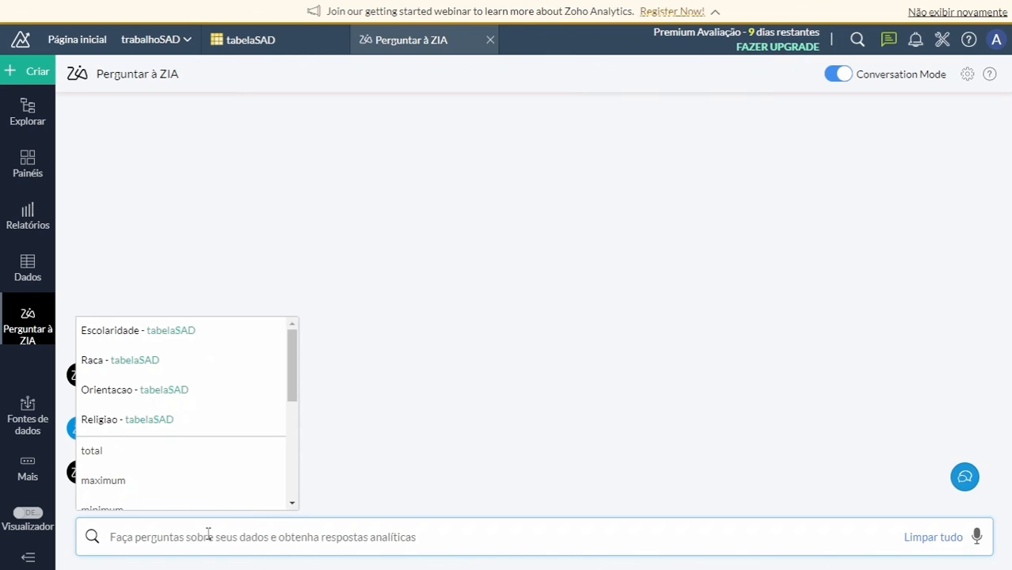
pyautogui.click(144, 458)
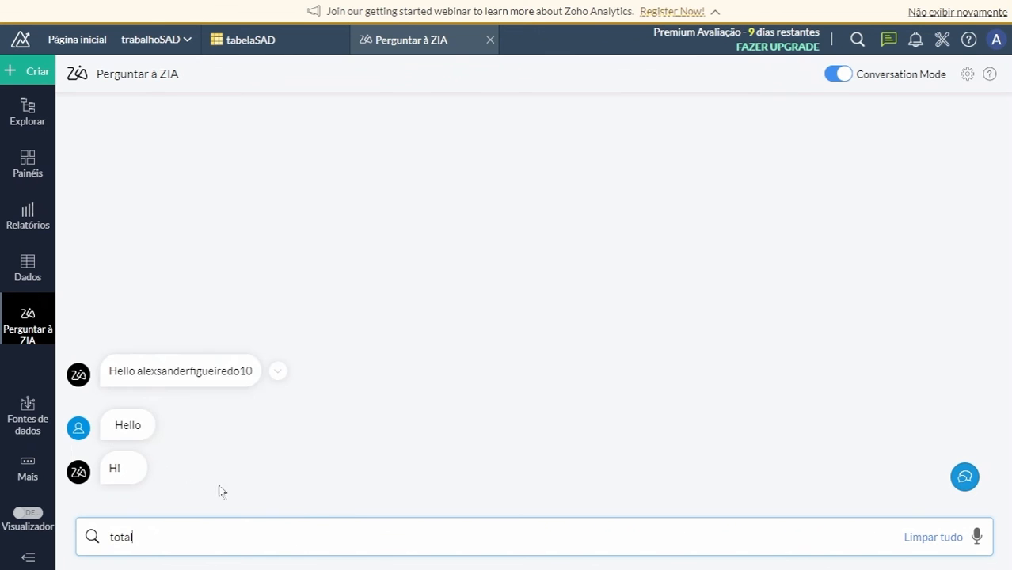
pyautogui.press('Return')
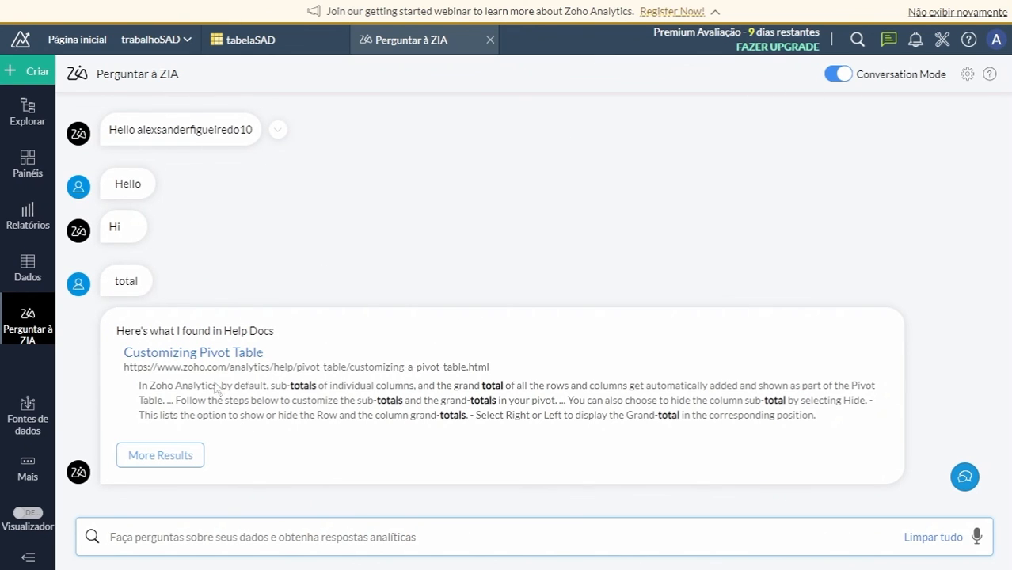
# Turn off Conversation Mode and ask Zia for "Raca by Orientacao".
pyautogui.click(839, 74)
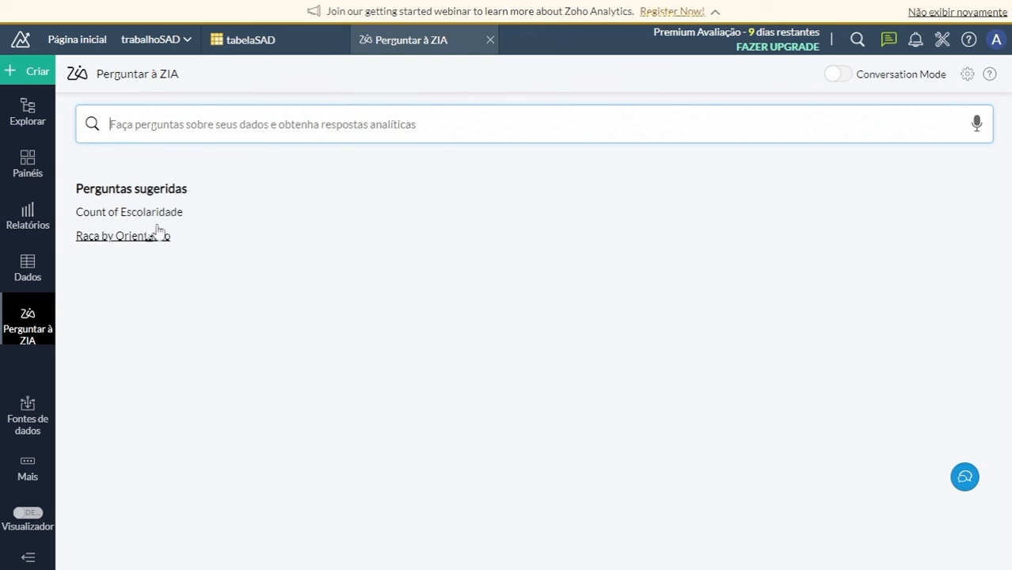
pyautogui.write('Ra')
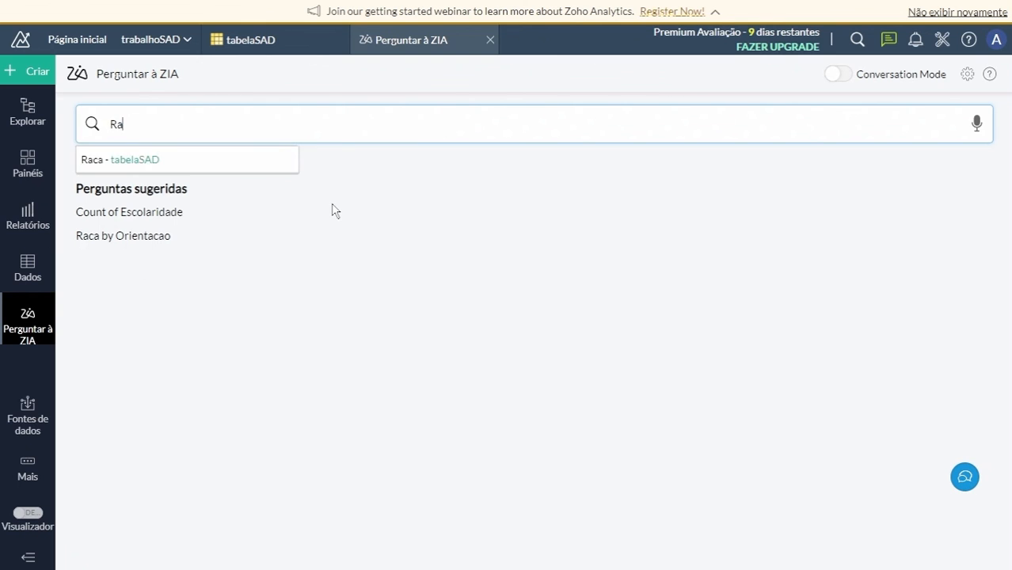
pyautogui.write('ca ')
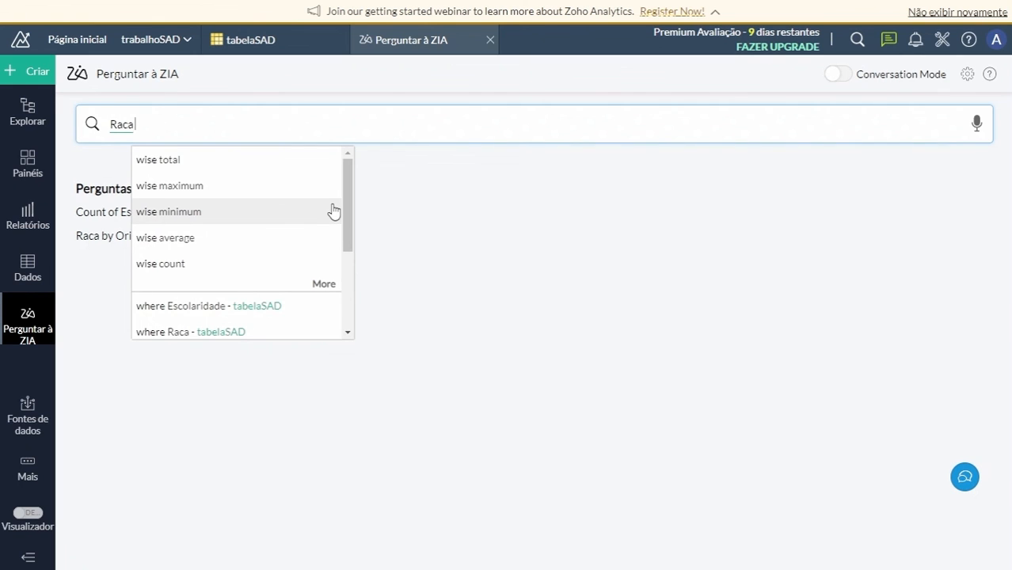
pyautogui.write('by Orie')
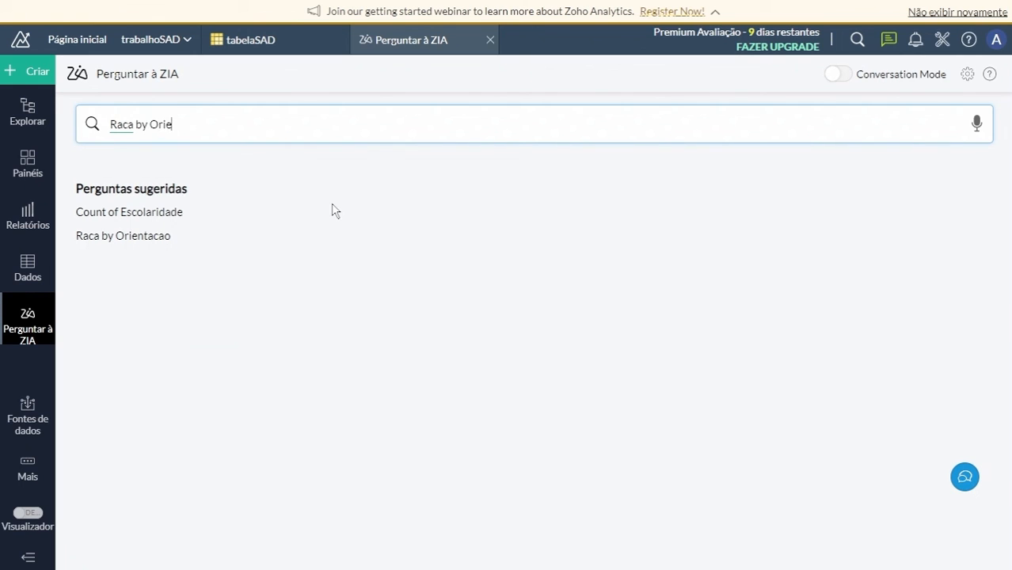
pyautogui.write('nta')
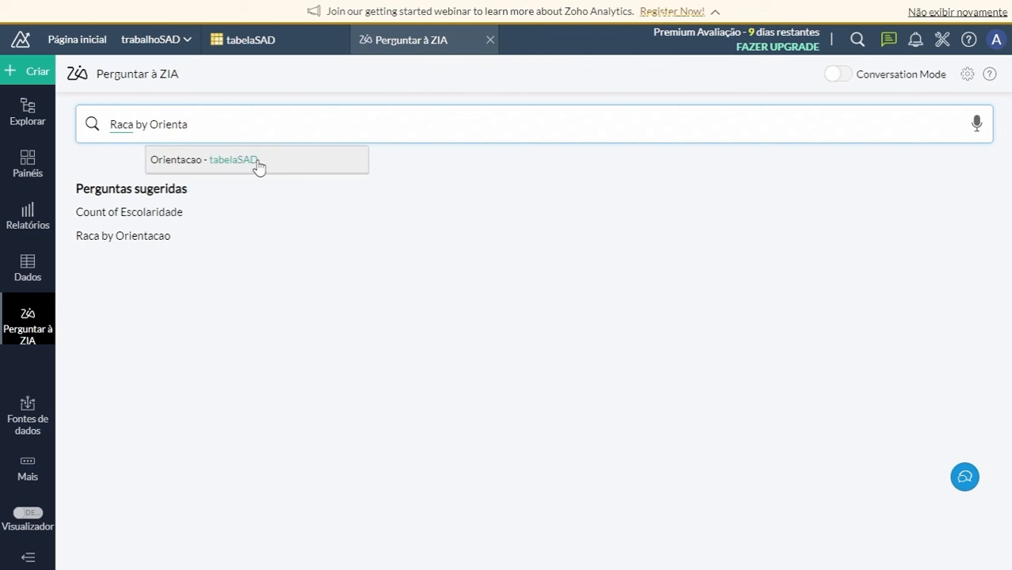
pyautogui.click(187, 168)
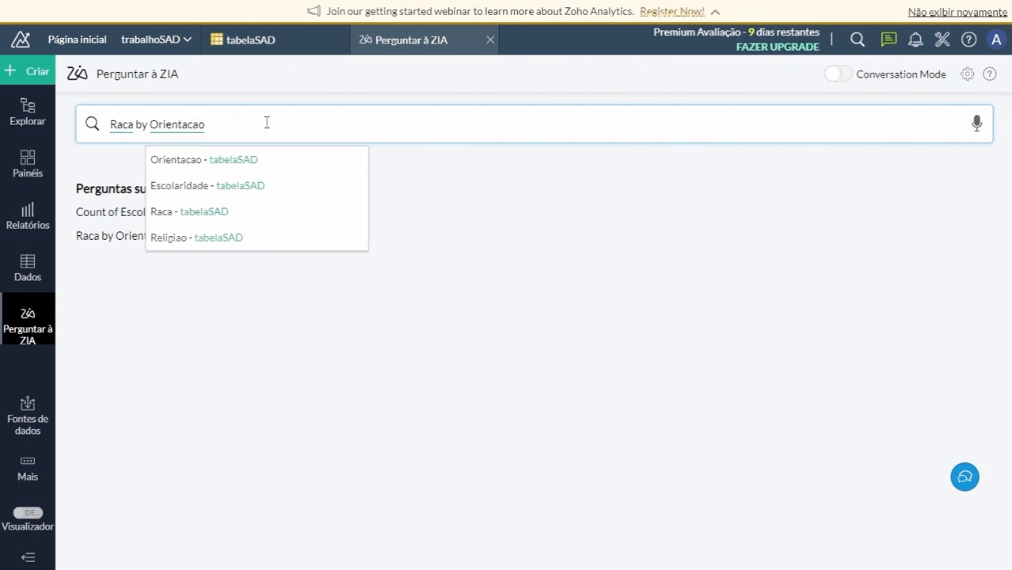
pyautogui.press('Return')
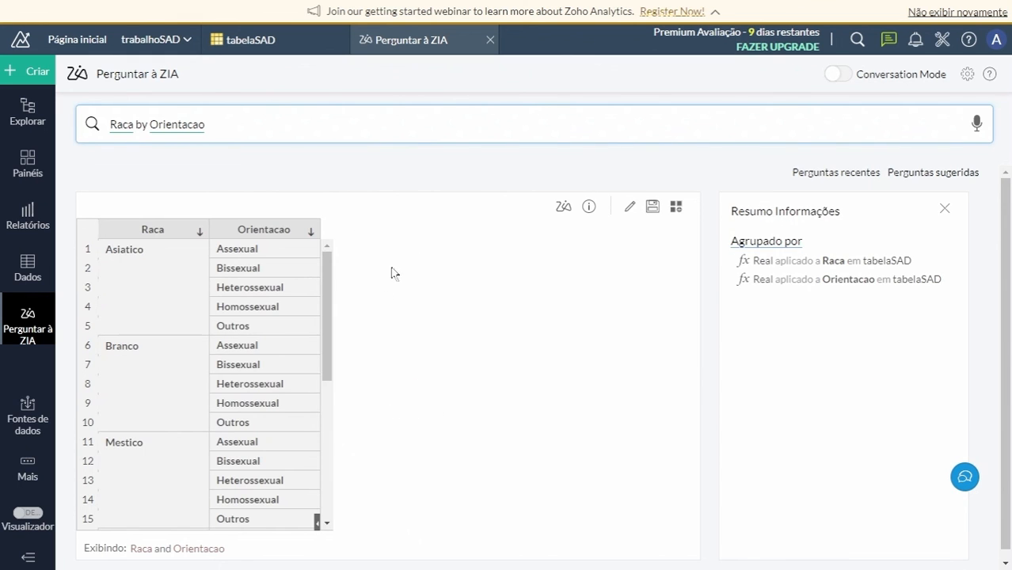
# Look through the generated Raca by Orientacao table and save it as "Raca and Orientacao" in the Tabelas e relatórios folder.
pyautogui.scroll(-5, 330, 261)
pyautogui.scroll(5, 328, 317)
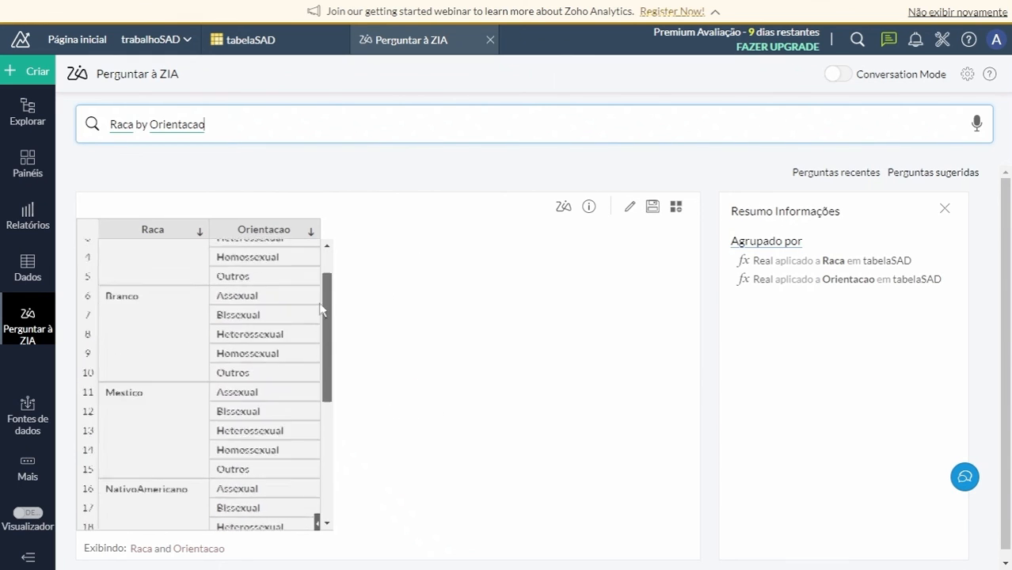
pyautogui.moveTo(331, 264); pyautogui.dragTo(317, 521)
pyautogui.moveTo(323, 474); pyautogui.dragTo(364, 562)
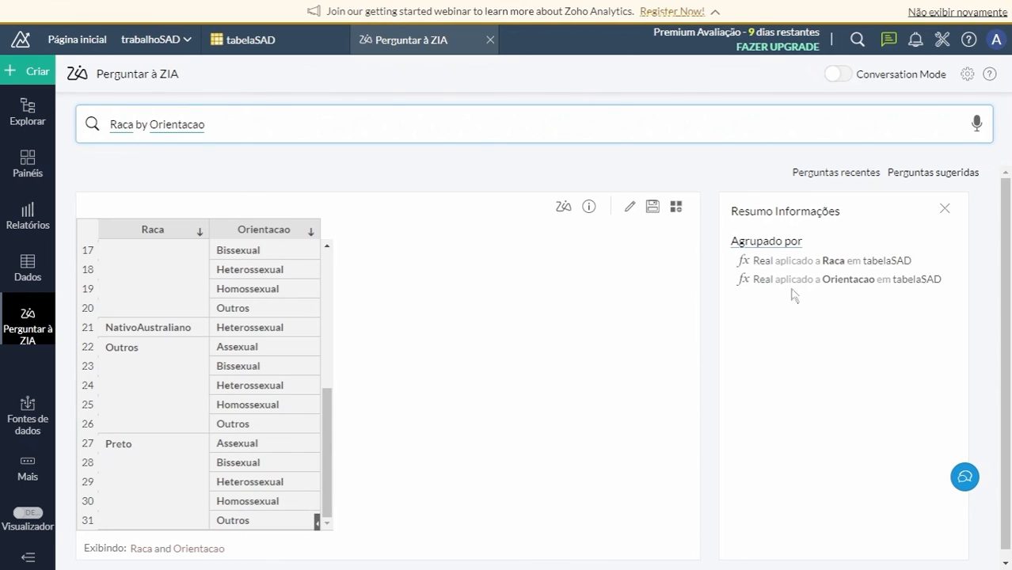
pyautogui.click(654, 211)
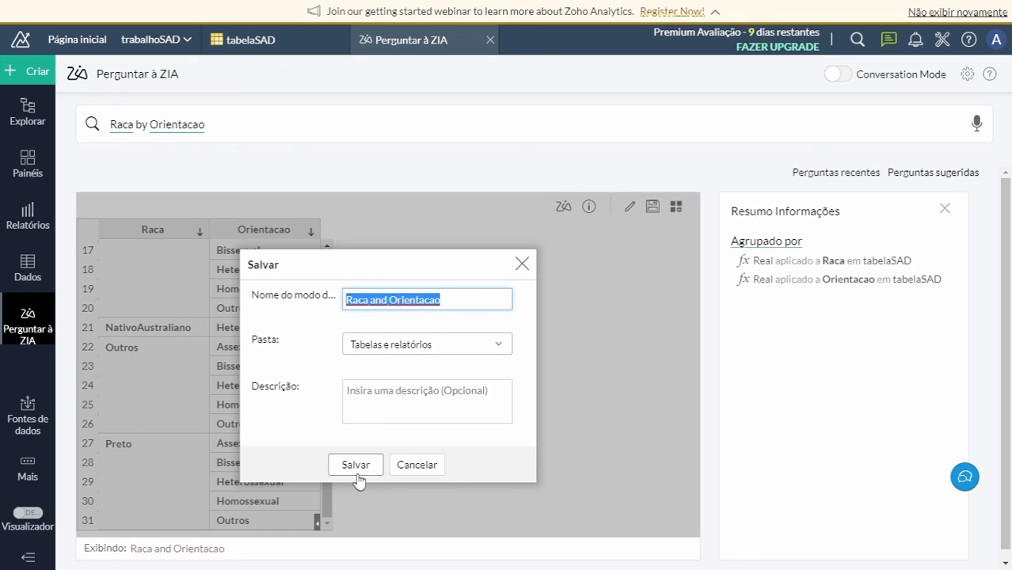
pyautogui.click(356, 467)
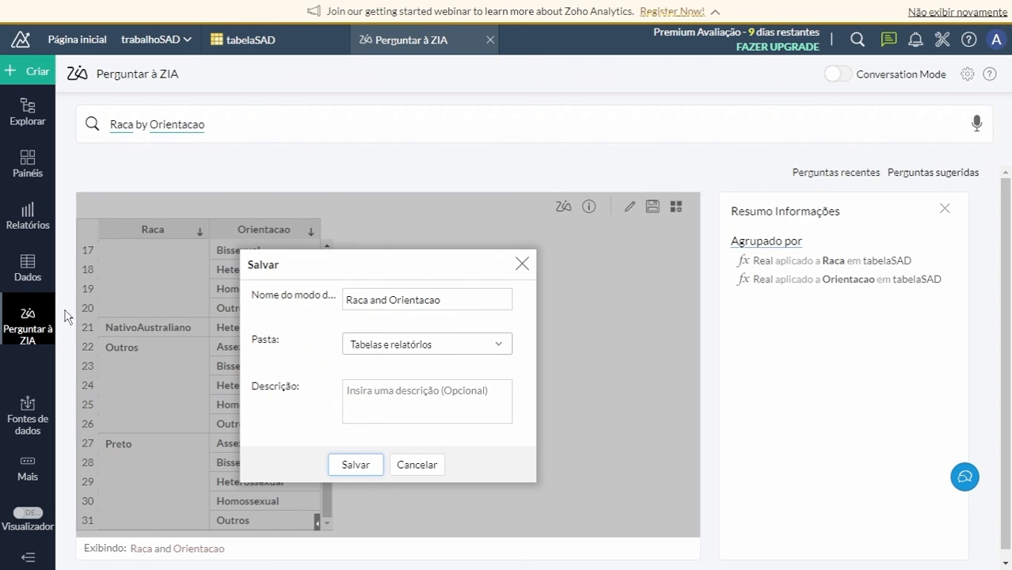
# View the sync details of tabelaSAD's Google Drive data source and open the workspace's additional options.
pyautogui.click(30, 418)
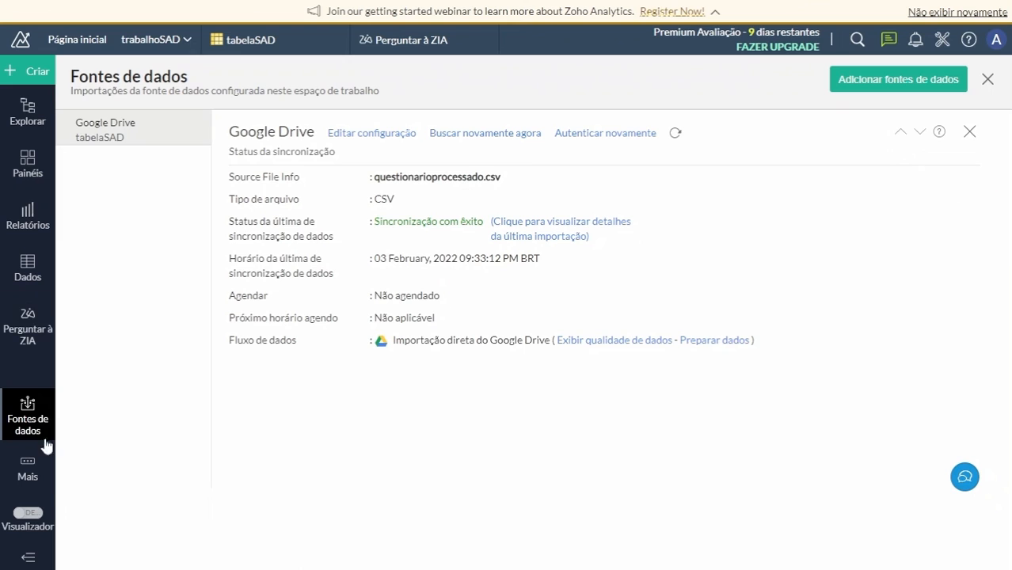
pyautogui.click(30, 467)
pyautogui.click(27, 480)
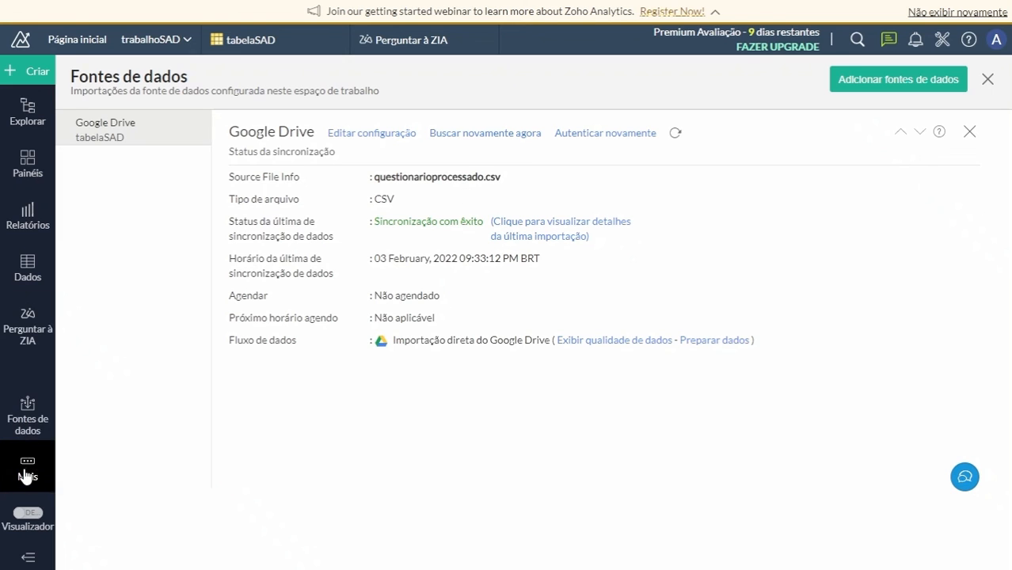